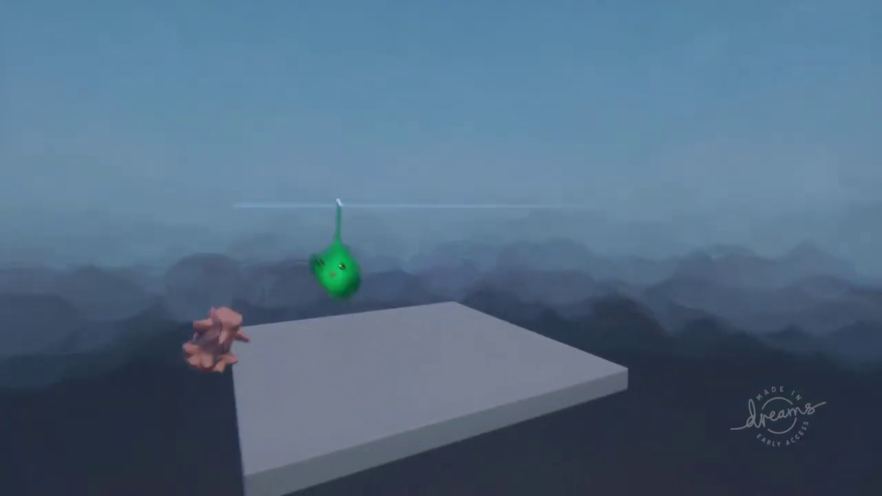
Step: Place a Text Displayer gadget flat on the grey slab
key("Escape")
left_click(251, 347)
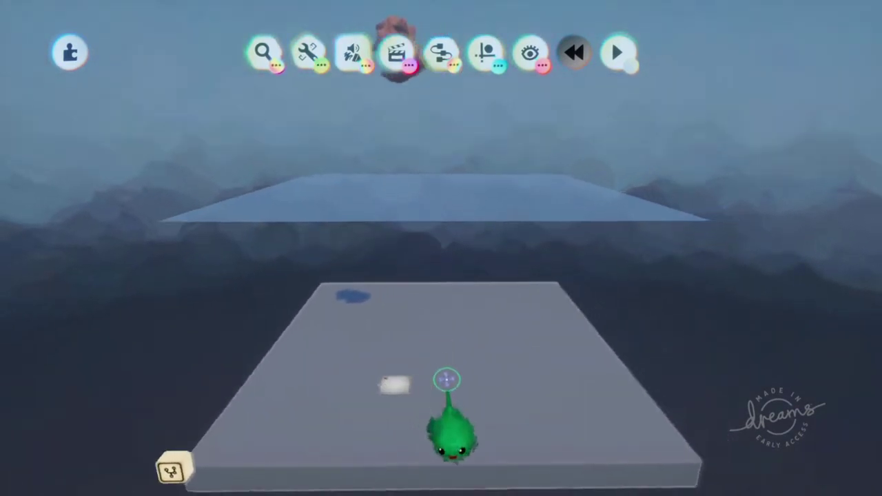
key("Escape")
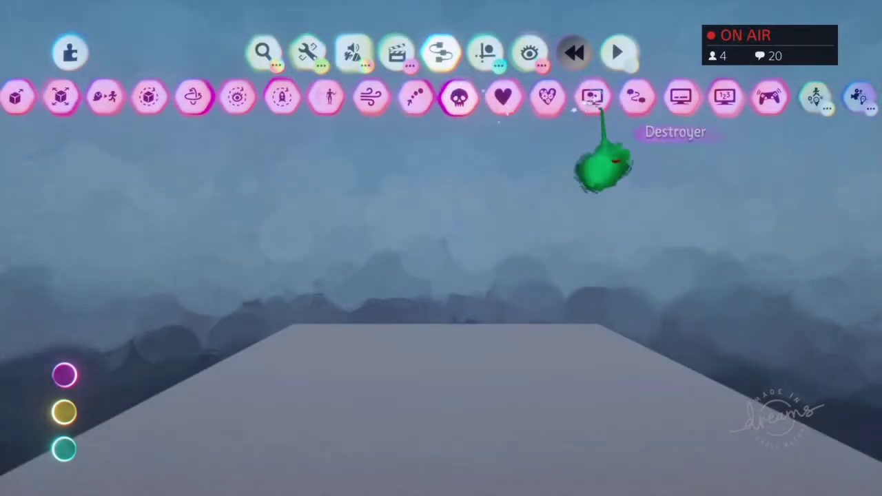
left_click(590, 100)
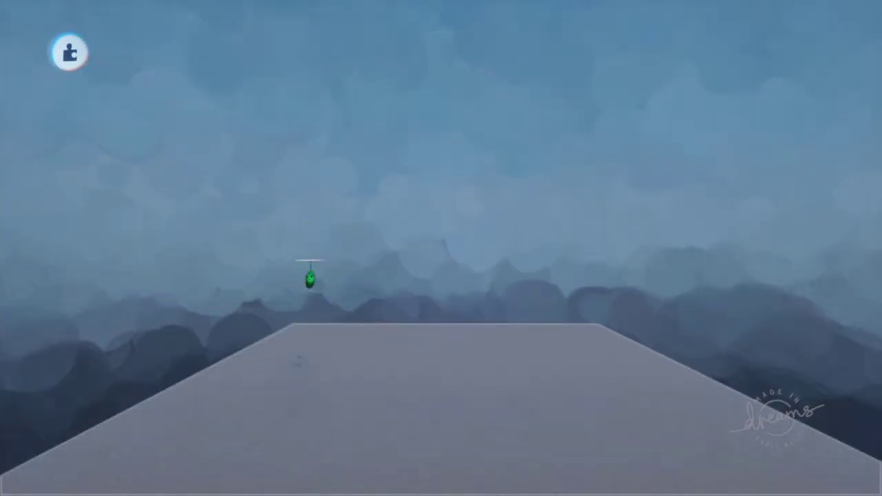
left_click(331, 296)
middle_click_drag(331, 296, 360, 269)
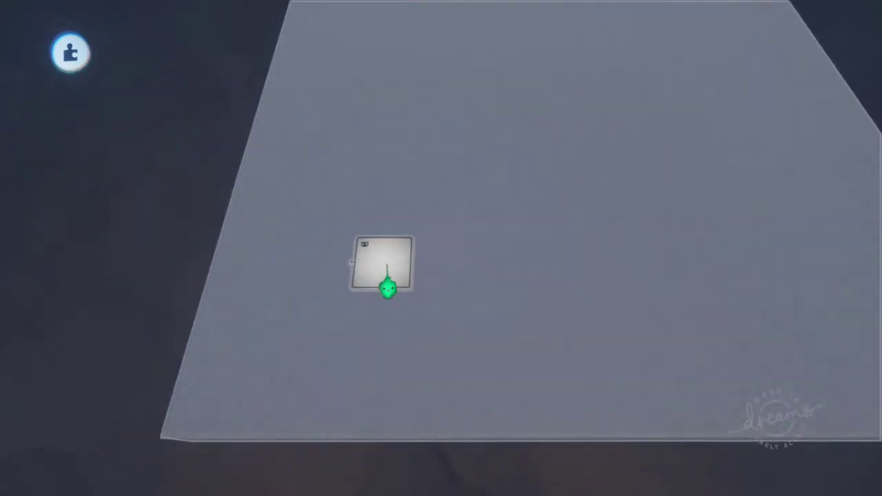
Step: Open the Text Displayer's properties and hide its border and shadow
left_click(384, 262)
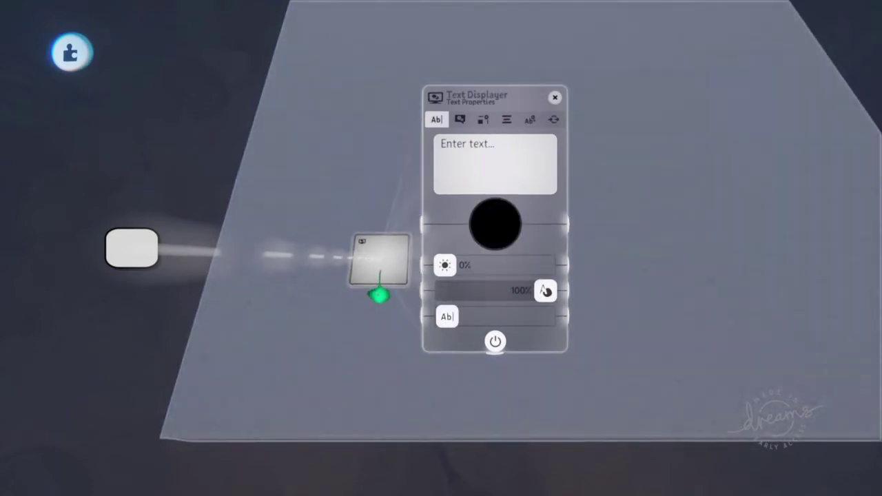
left_click(553, 119)
left_click(530, 119)
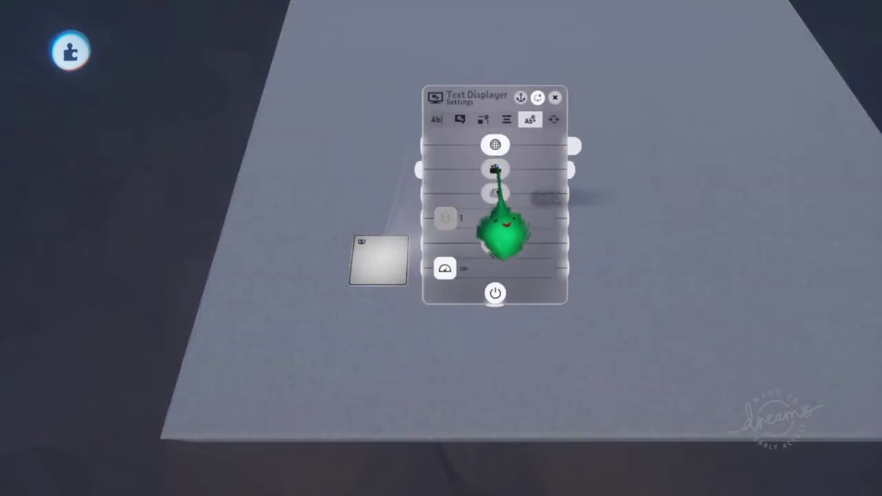
left_click(484, 120)
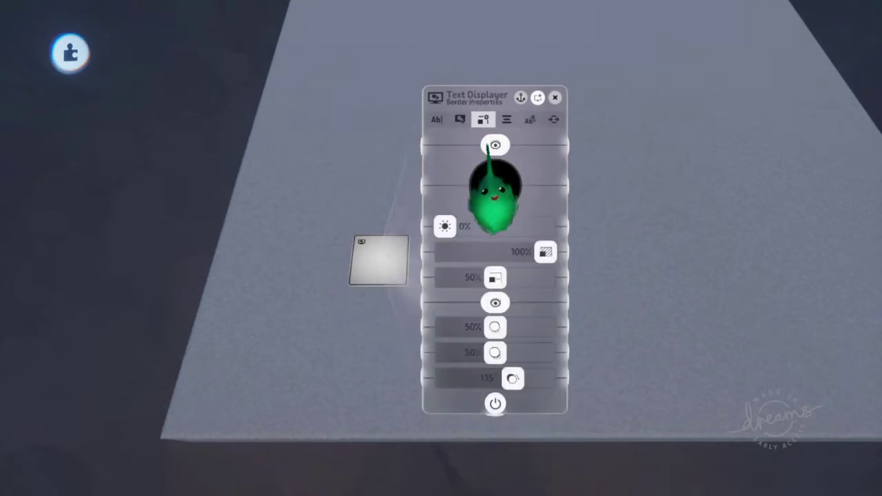
left_click(495, 146)
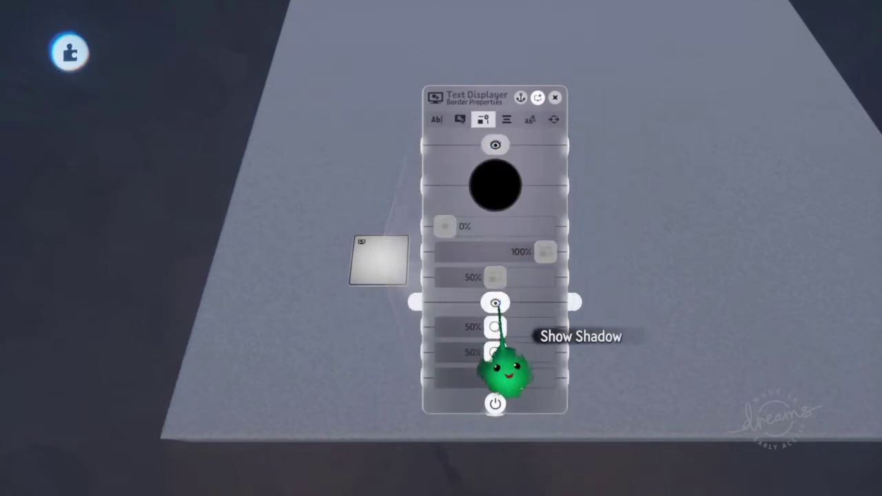
Step: Set the Text Displayer's text to a blank entry and show the text box properties
left_click(444, 120)
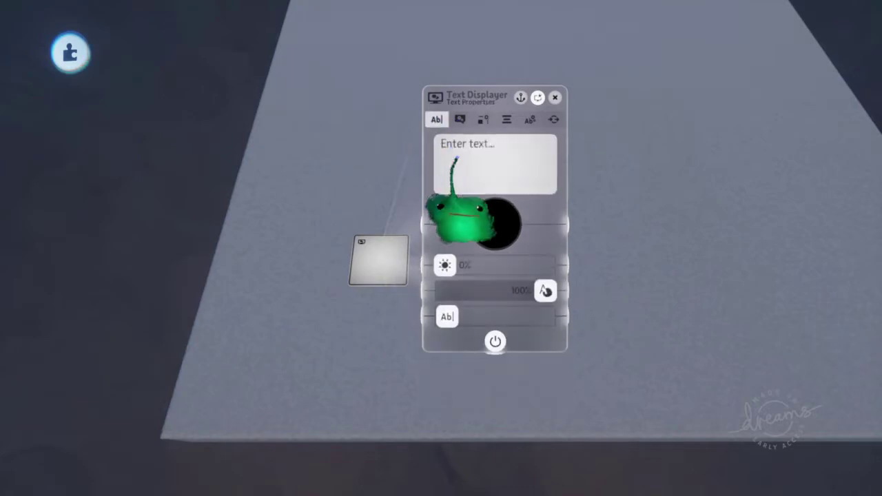
left_click(487, 158)
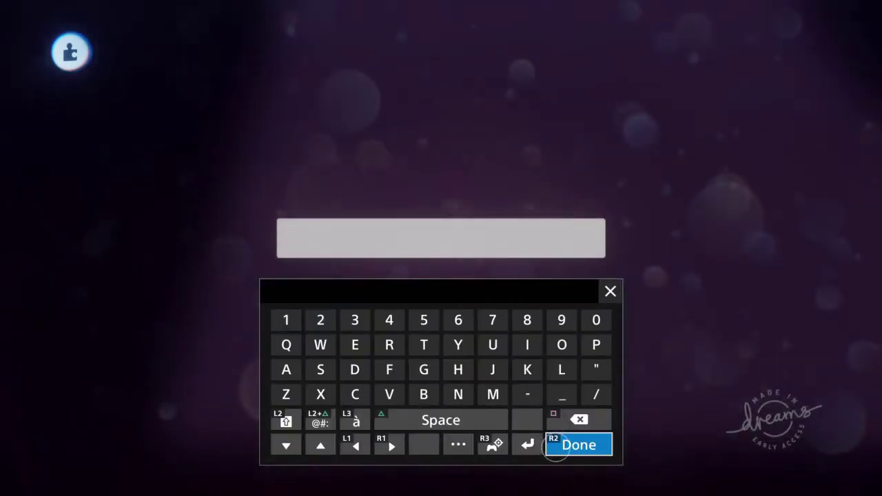
left_click(560, 450)
left_click(459, 119)
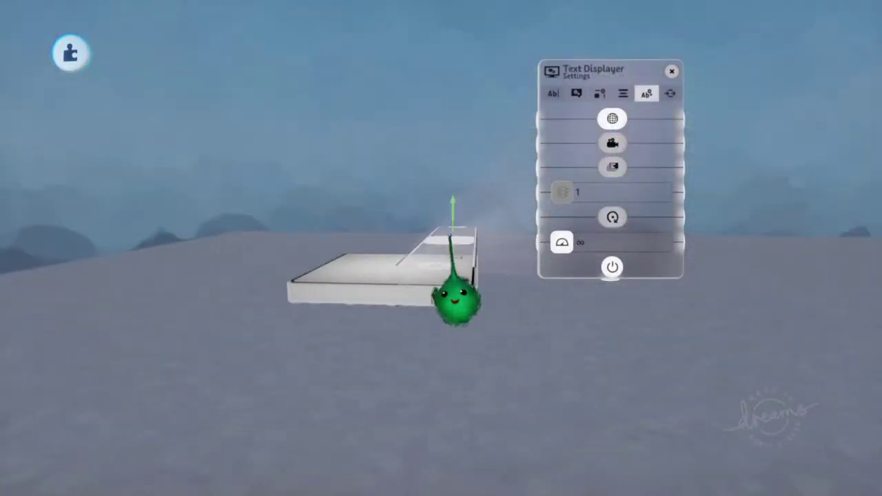
Step: Raise the text box above the gadget and slab, and bring up its alignment settings
left_click_drag(452, 236, 451, 51)
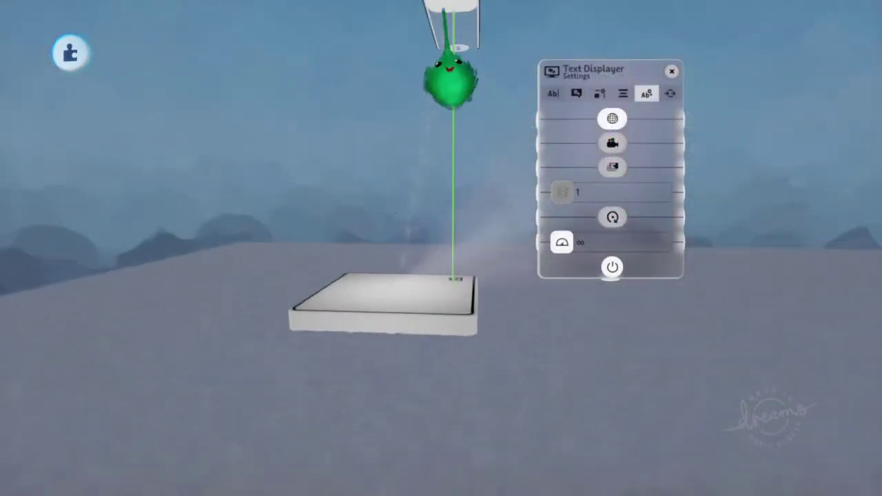
middle_click_drag(455, 173, 545, 215)
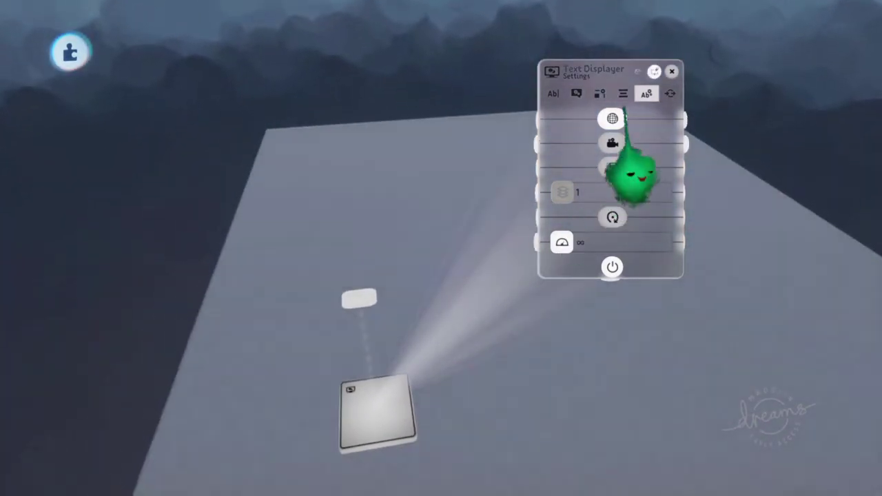
left_click(600, 93)
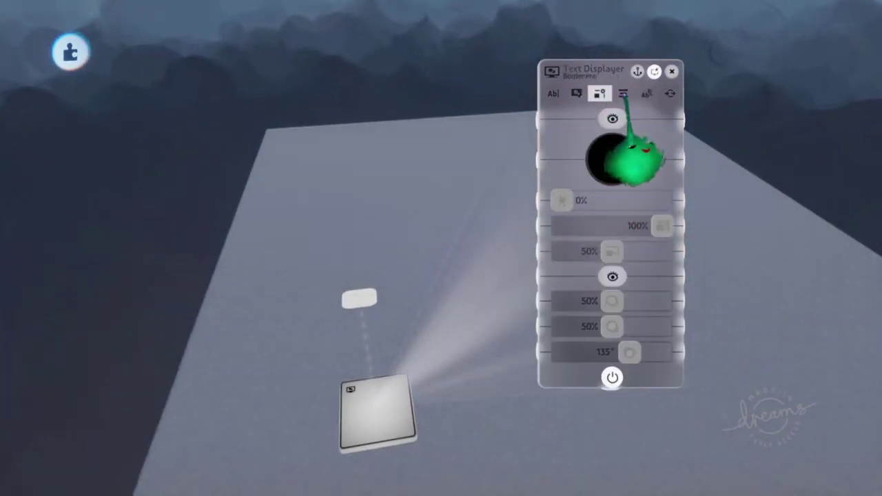
left_click(623, 94)
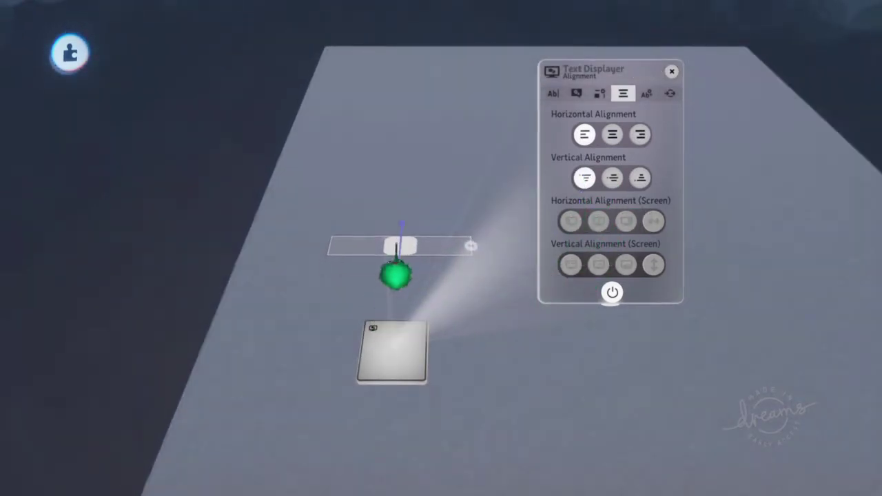
Step: Turn off the text box's automatic sizing and square its corners by setting roundness to 0%
left_click(577, 94)
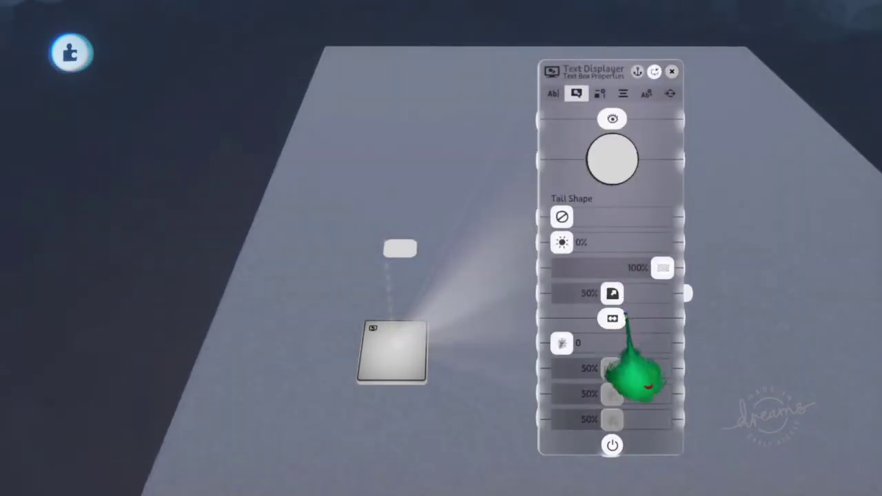
left_click(612, 319)
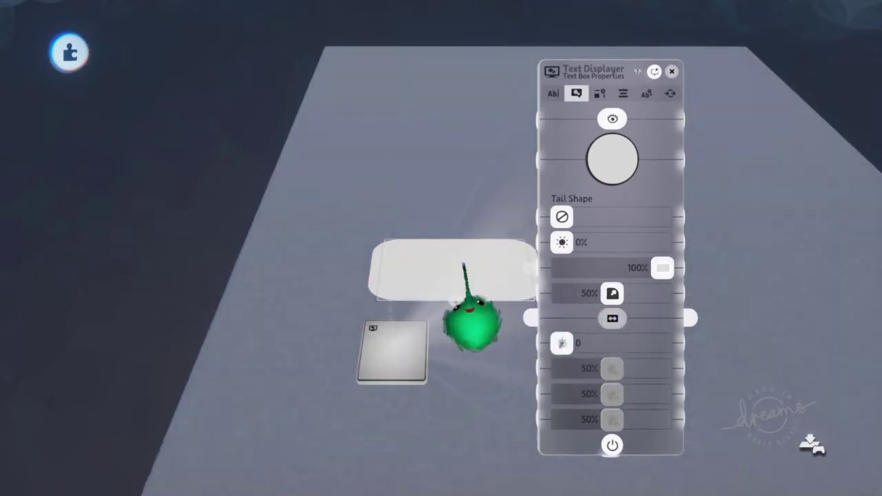
middle_click_drag(463, 264, 538, 215)
left_click_drag(613, 294, 554, 297)
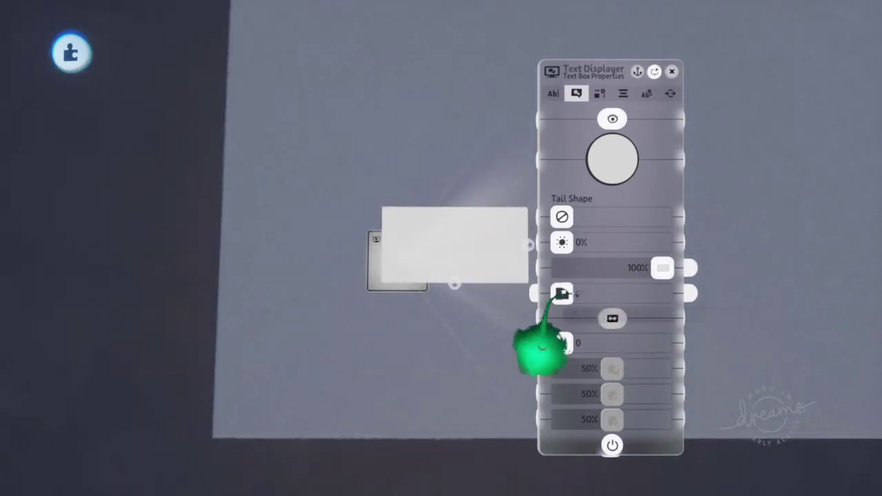
Step: Stretch the text box in both directions until it covers the whole slab, undoing any overshoot
middle_click_drag(417, 148, 406, 344)
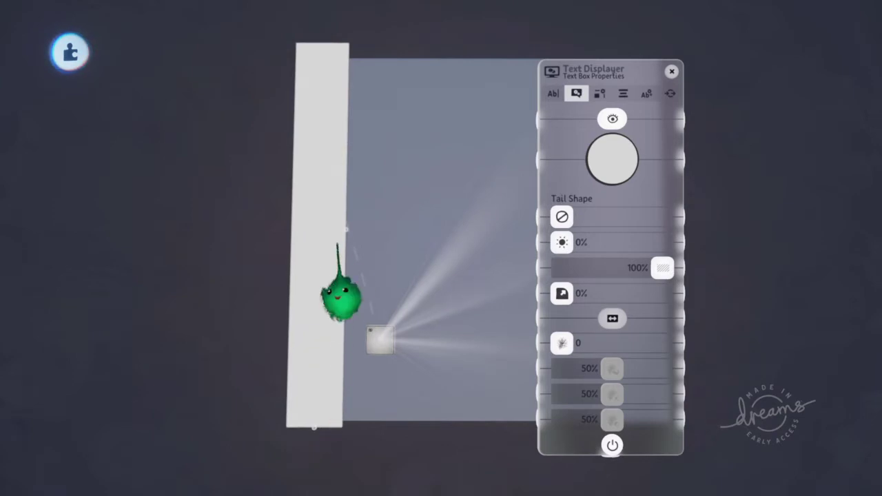
left_click_drag(347, 229, 372, 229)
key("ctrl+z")
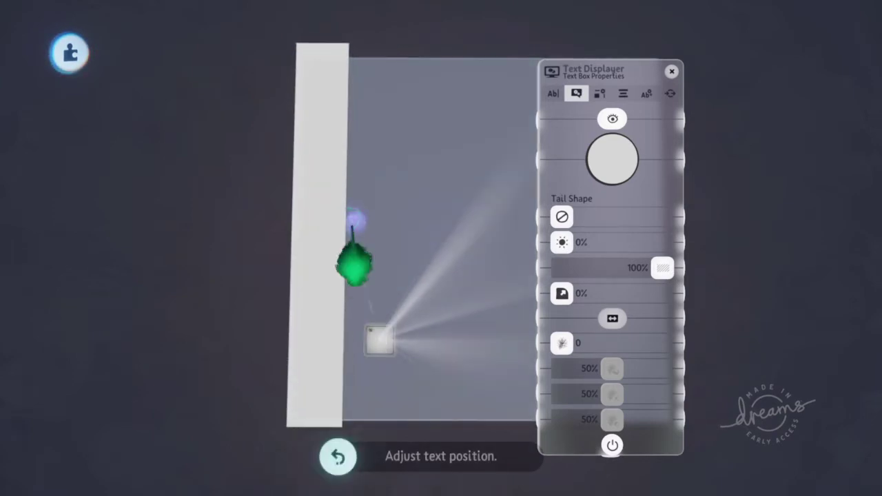
left_click_drag(354, 262, 350, 298)
left_click_drag(379, 245, 399, 244)
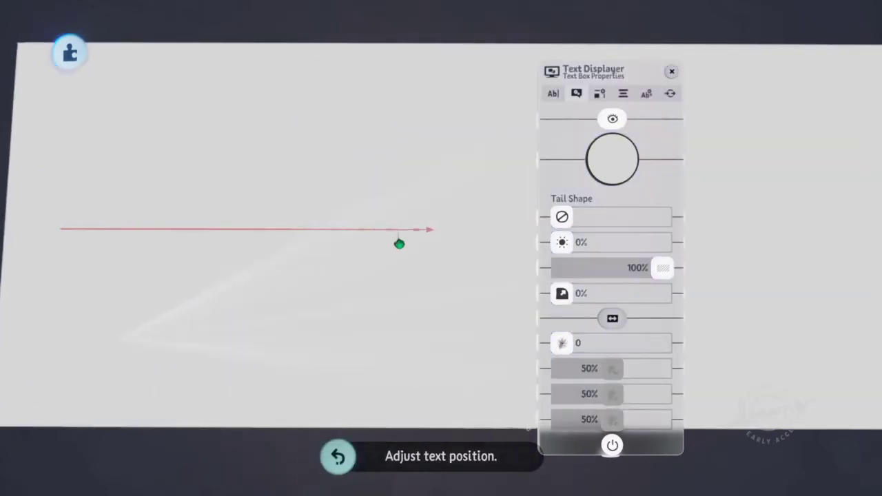
left_click_drag(351, 322, 224, 293)
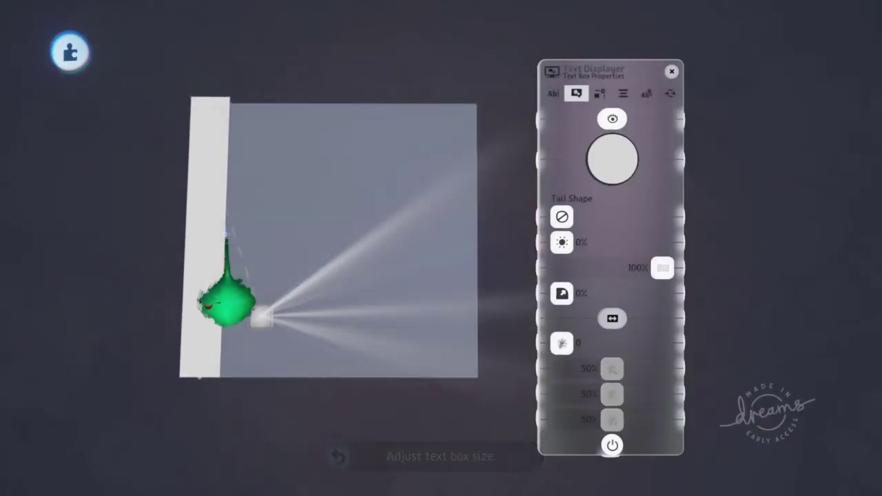
left_click_drag(260, 246, 462, 248)
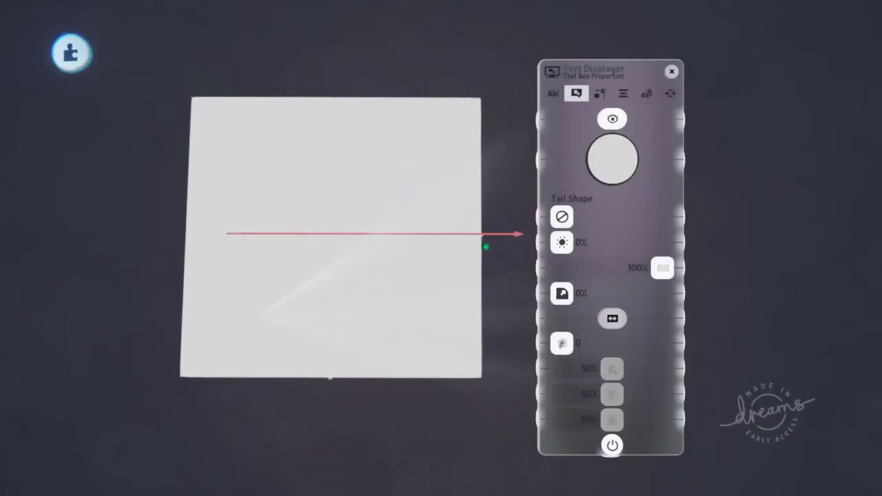
Step: Set the text box's opacity to 33% and tint its colour light blue
left_click_drag(663, 268, 601, 269)
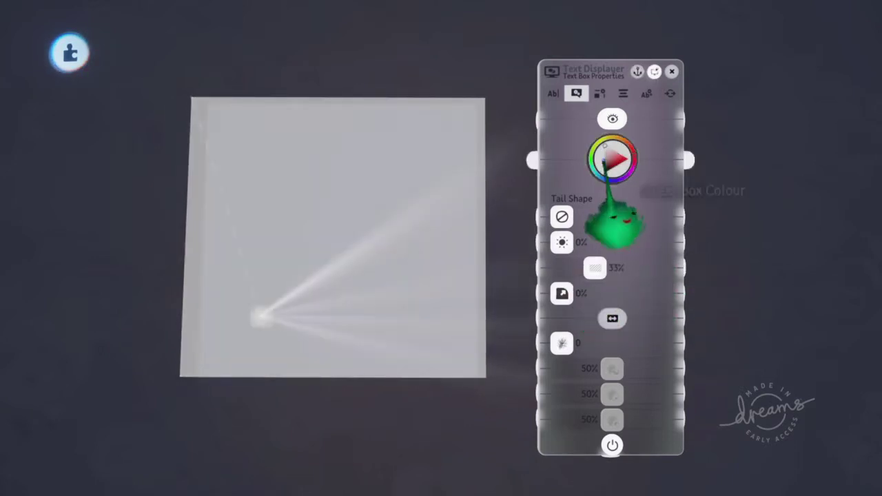
left_click_drag(608, 168, 619, 143)
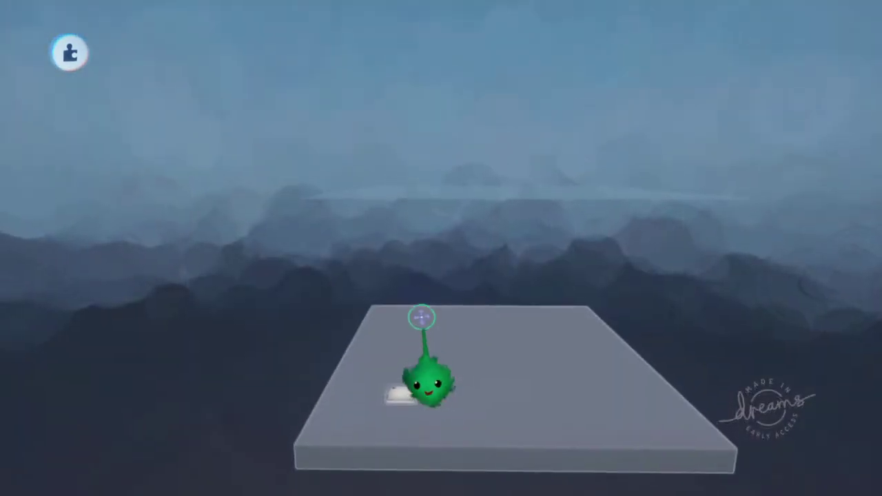
Step: Start a new sculpture and set up the Stamp Shape Tool's blend style in the shape editor
left_click(359, 52)
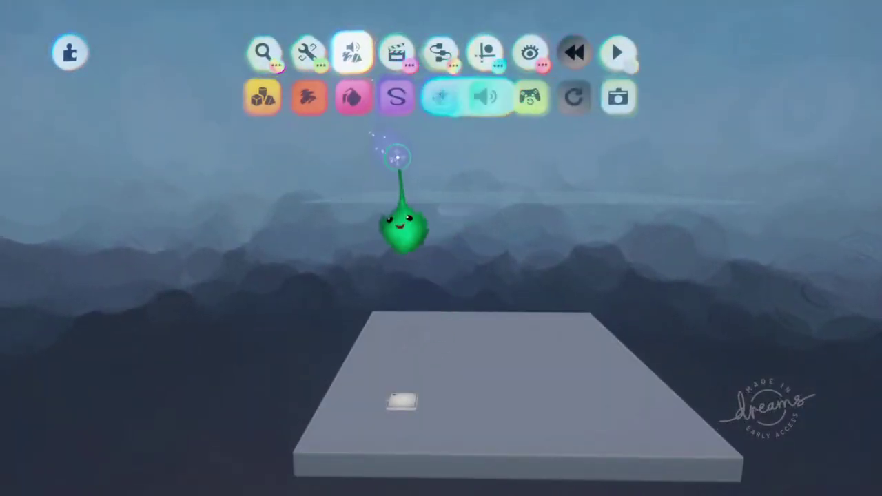
left_click(263, 96)
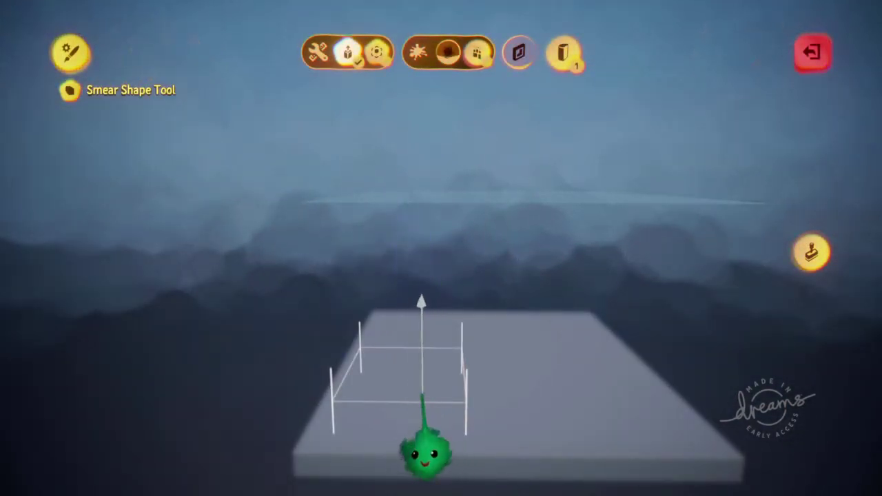
key("Escape")
left_click(418, 302)
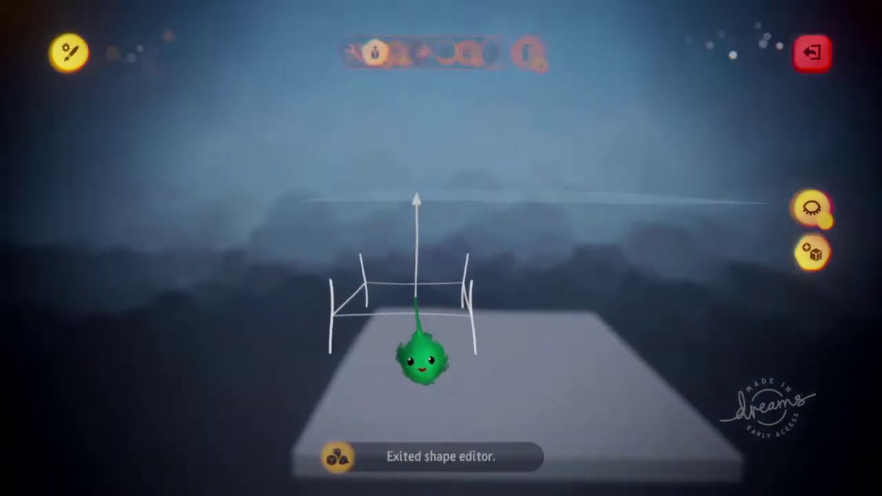
key("Escape")
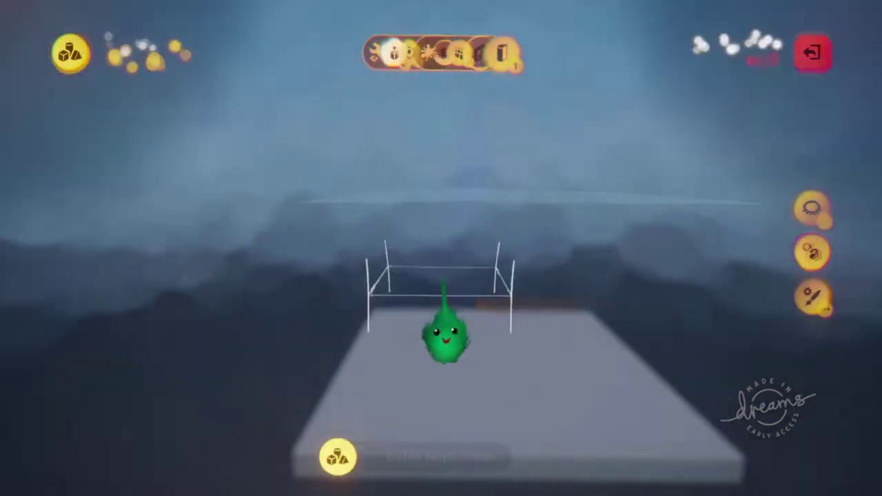
left_click(417, 356)
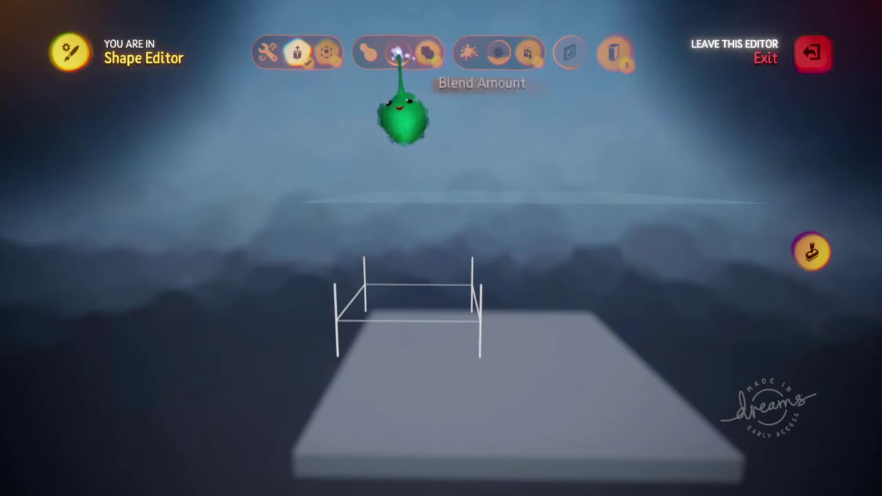
left_click(429, 52)
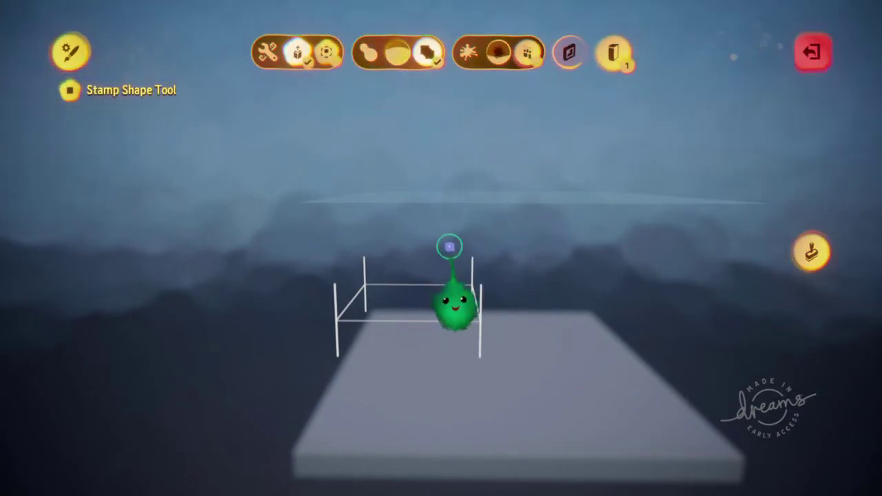
key("Escape")
Step: Stamp a trial shape above the slab and undo it
left_click_drag(344, 297, 414, 153)
key("ctrl+z")
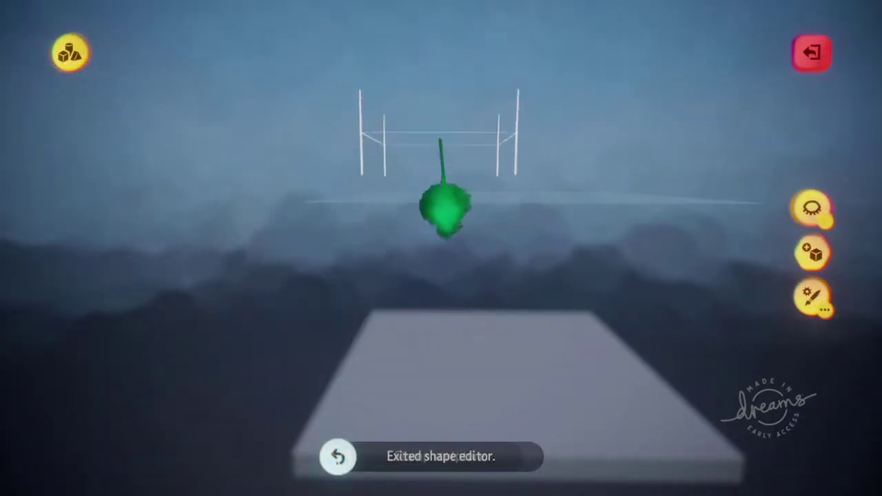
Step: Turn on the kaleidoscope guide and stamp the shape into a large symmetrical rock form over the slab
left_click(549, 58)
left_click(440, 100)
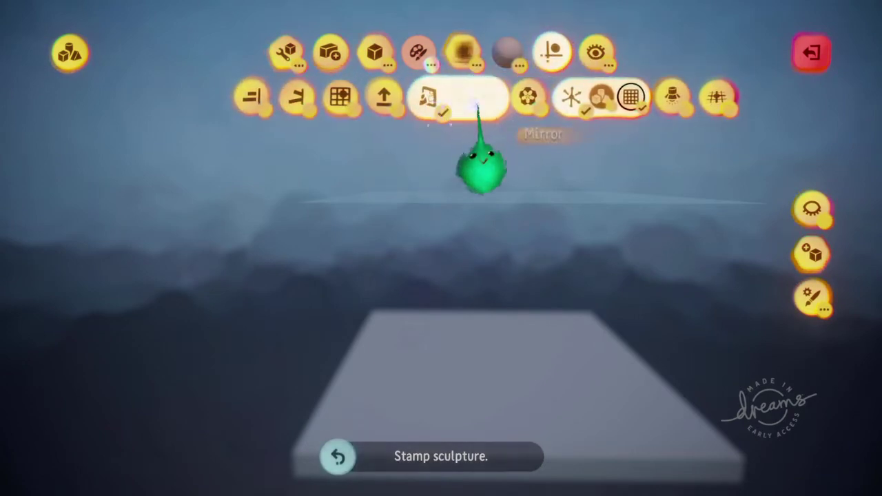
left_click(528, 97)
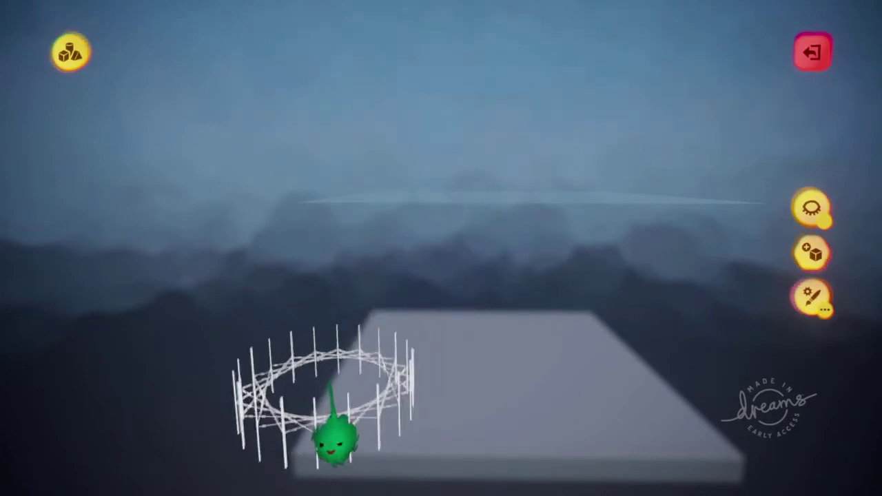
left_click_drag(327, 456, 429, 372)
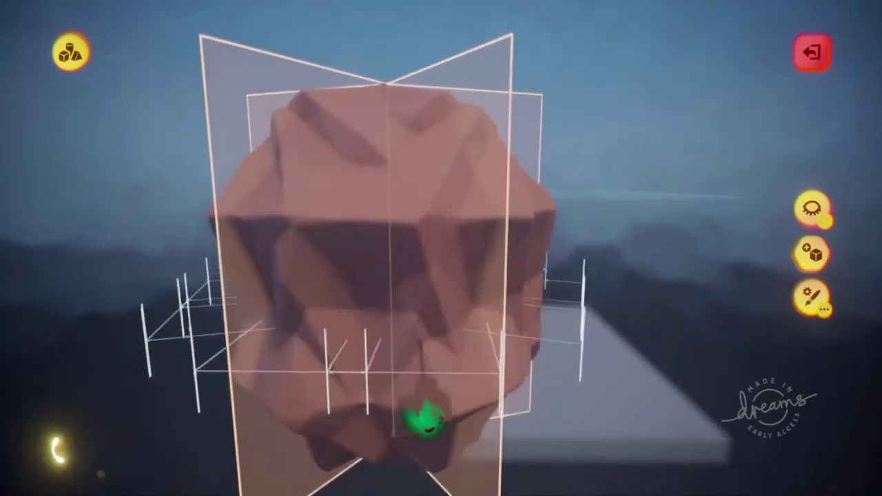
Step: Exit sculpt mode and move the rock form so it floats above the middle of the slab
middle_click_drag(426, 419, 548, 259)
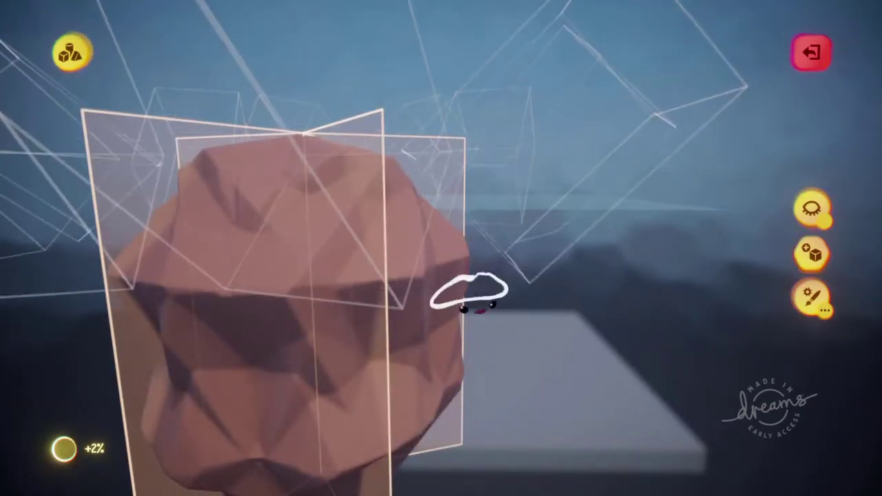
key("Escape")
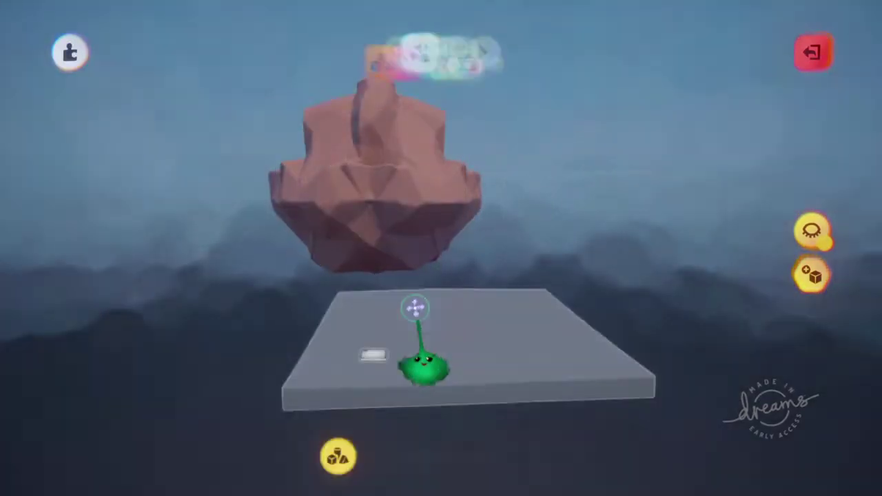
left_click_drag(402, 245, 485, 394)
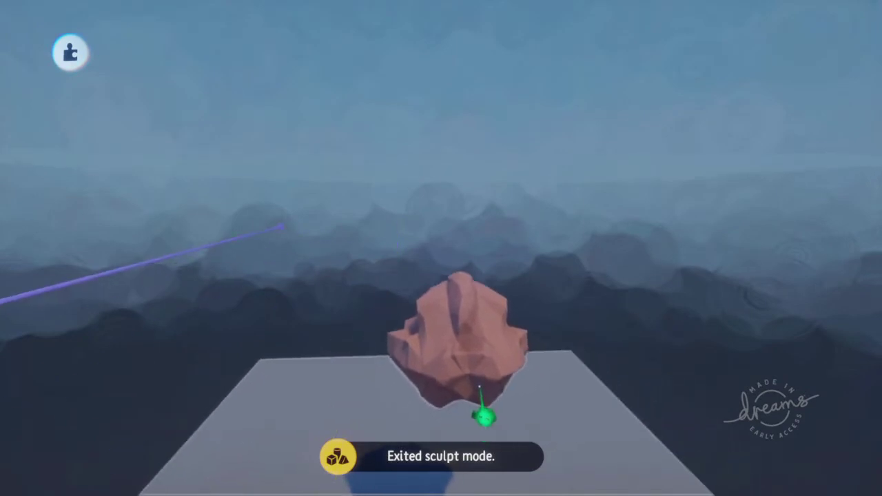
scroll(485, 394, "down", 3)
left_click_drag(426, 341, 426, 331)
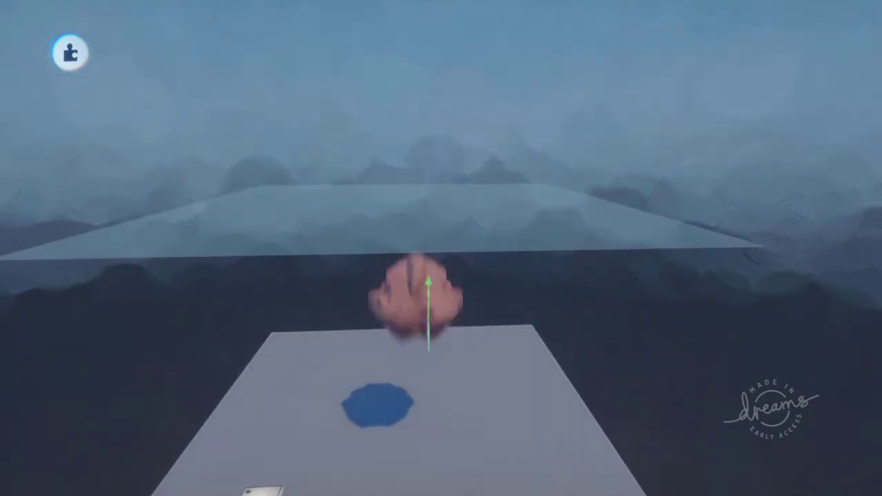
scroll(431, 355, "down", 3)
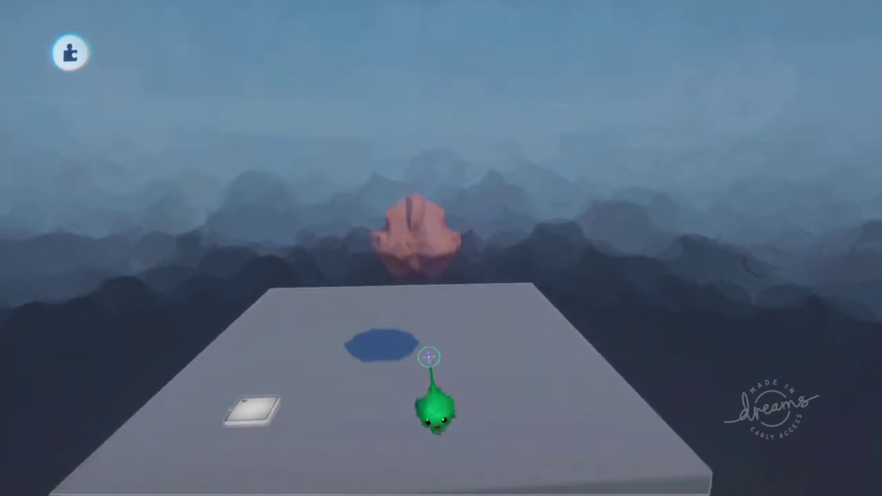
Step: Switch off the Precise Move guide and turn on grid snapping around the rock
left_click(484, 55)
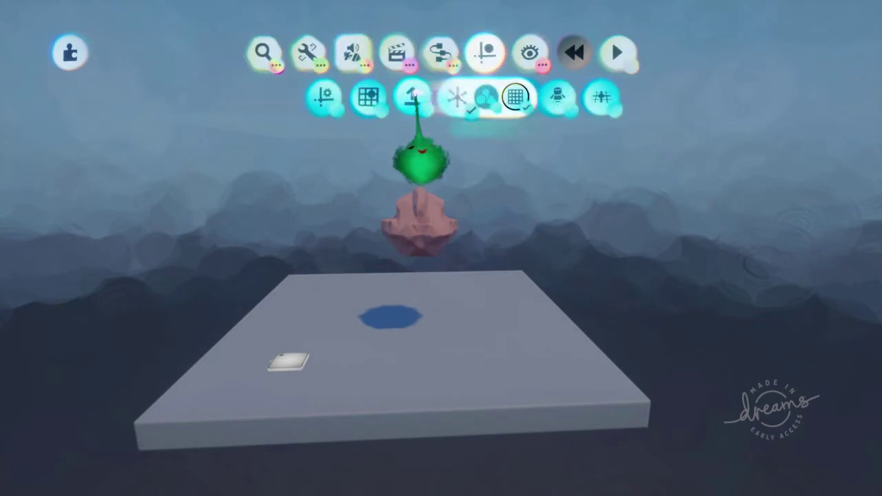
left_click(466, 98)
scroll(447, 270, "up", 3)
left_click_drag(413, 263, 424, 163)
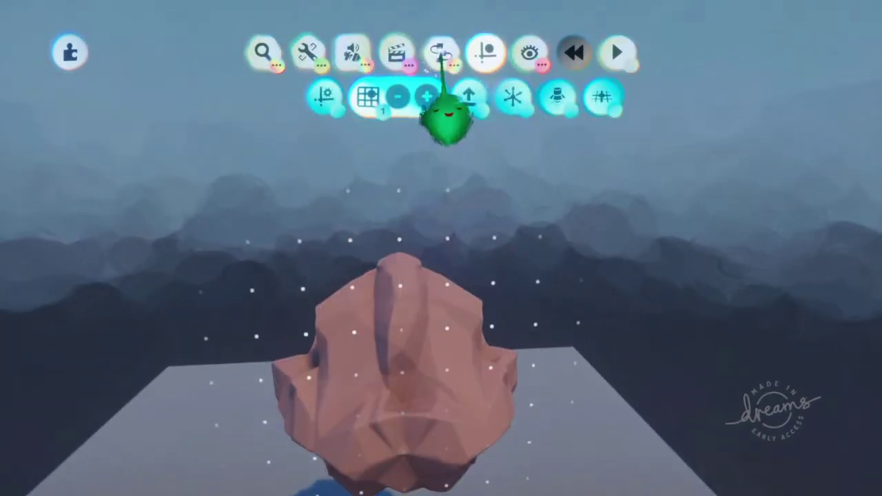
Step: Place a microchip from the Logic & Processing gadgets just above the rock's peak
left_click(441, 53)
left_click(408, 98)
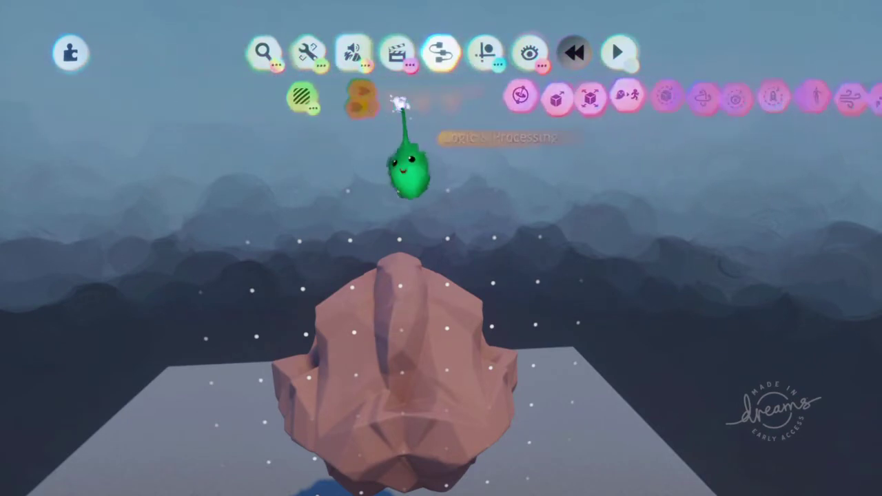
left_click(543, 95)
left_click(361, 226)
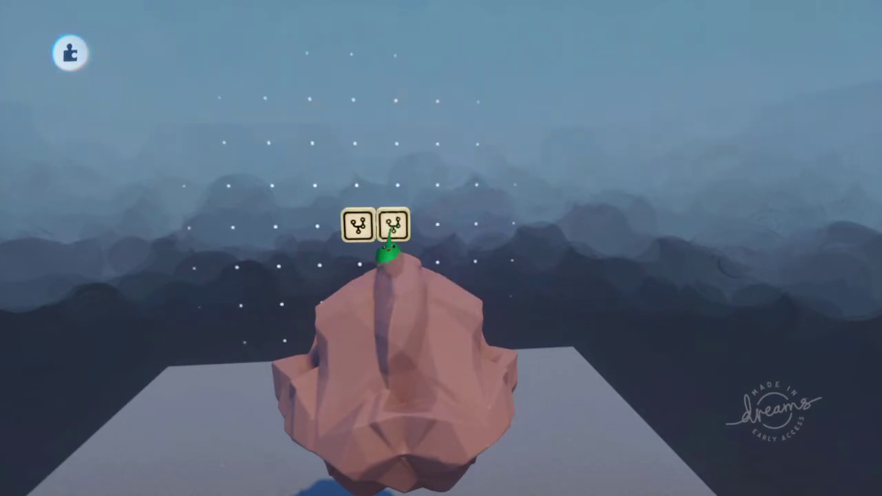
key("Escape")
Step: Open the rock's microchip and place its canvas beside the rock
middle_click_drag(381, 267, 436, 269)
middle_click_drag(482, 236, 441, 256)
right_click(428, 223)
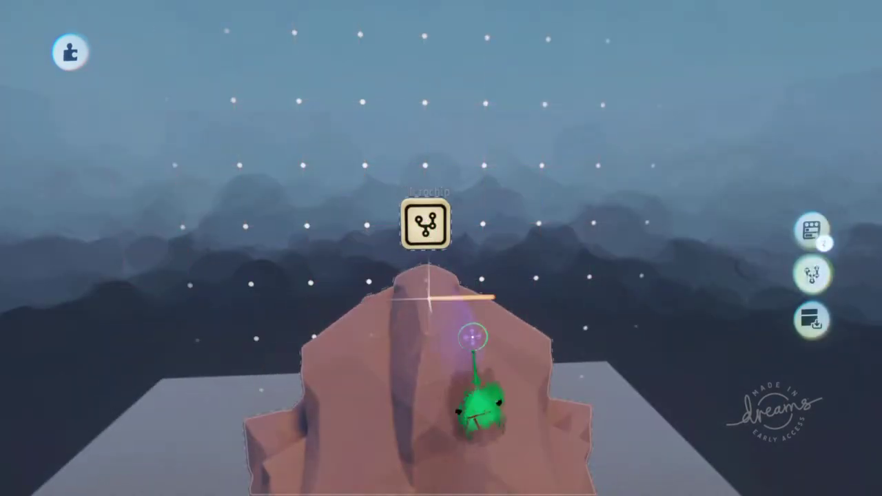
left_click(812, 276)
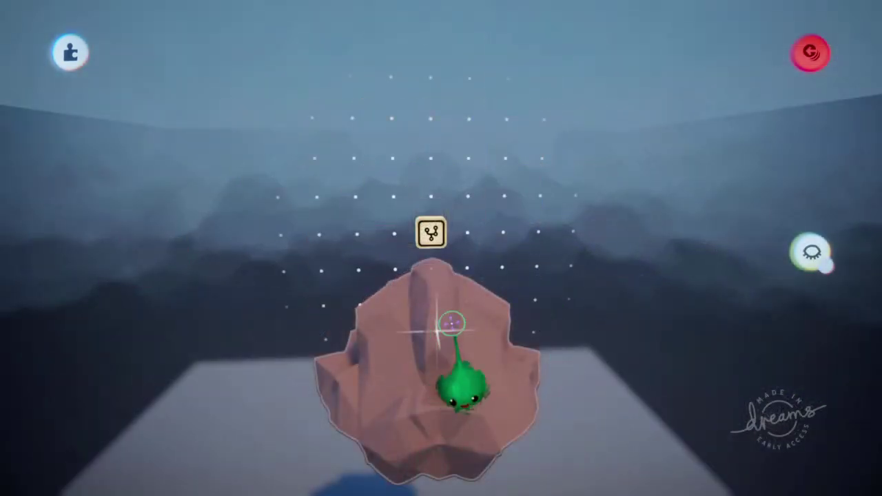
left_click(428, 236)
left_click_drag(492, 295, 646, 237)
left_click_drag(534, 197, 534, 284)
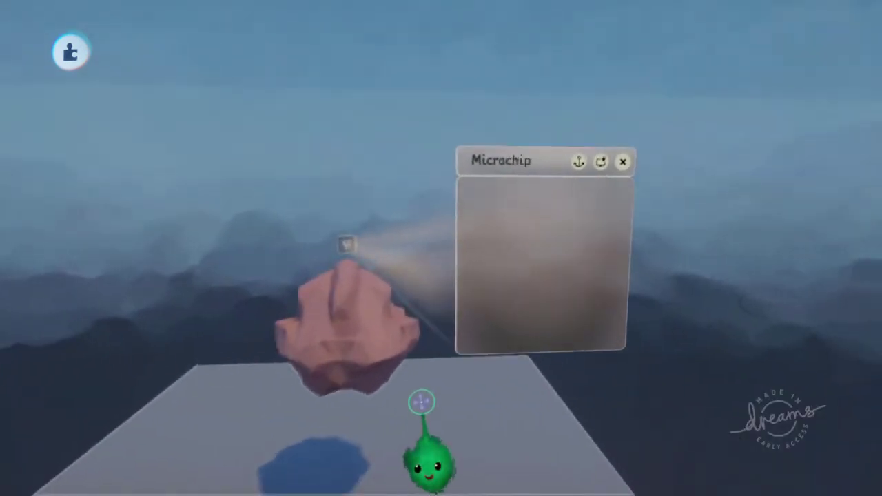
middle_click_drag(422, 402, 393, 388)
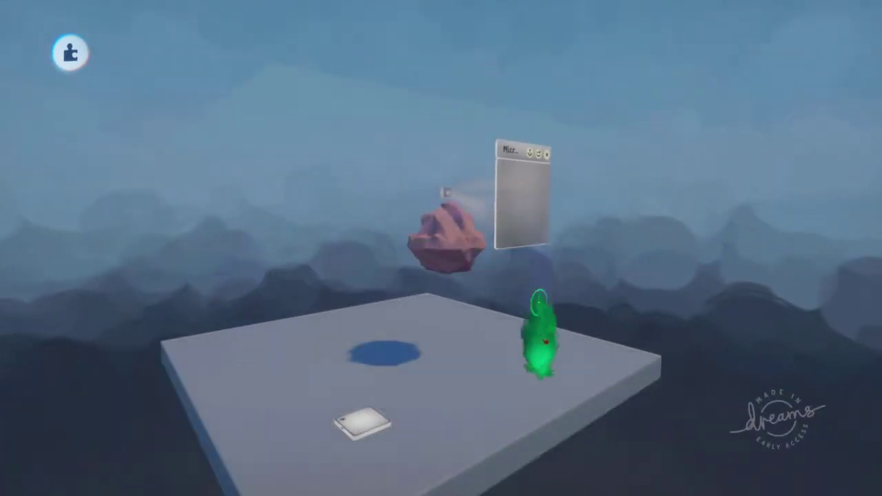
middle_click_drag(399, 382, 477, 331)
middle_click_drag(505, 211, 460, 255)
middle_click_drag(471, 145, 472, 395)
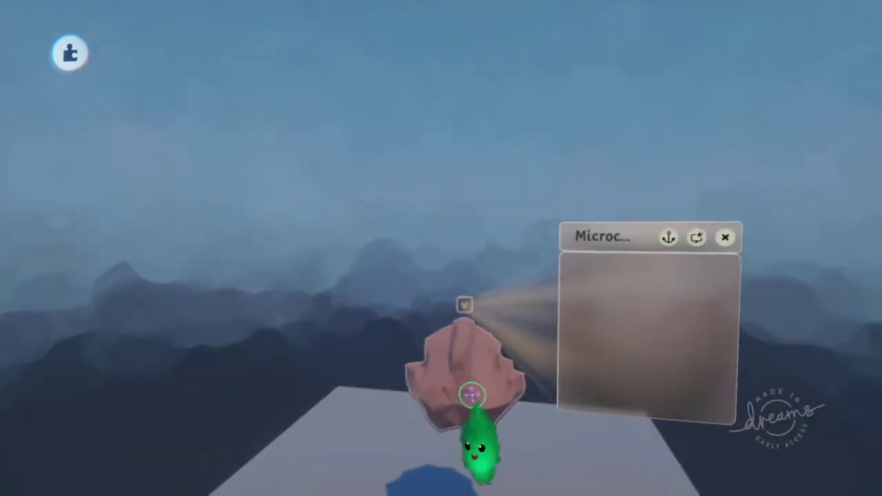
middle_click_drag(491, 338, 481, 396)
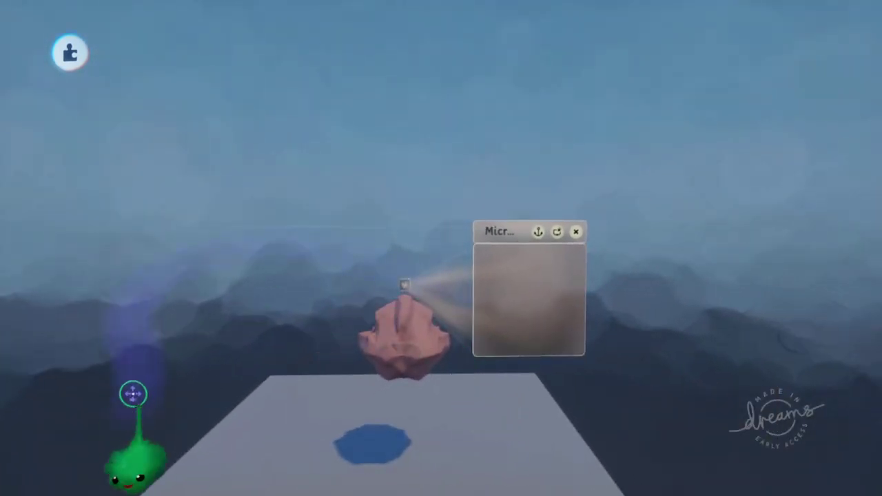
middle_click_drag(425, 360, 400, 419)
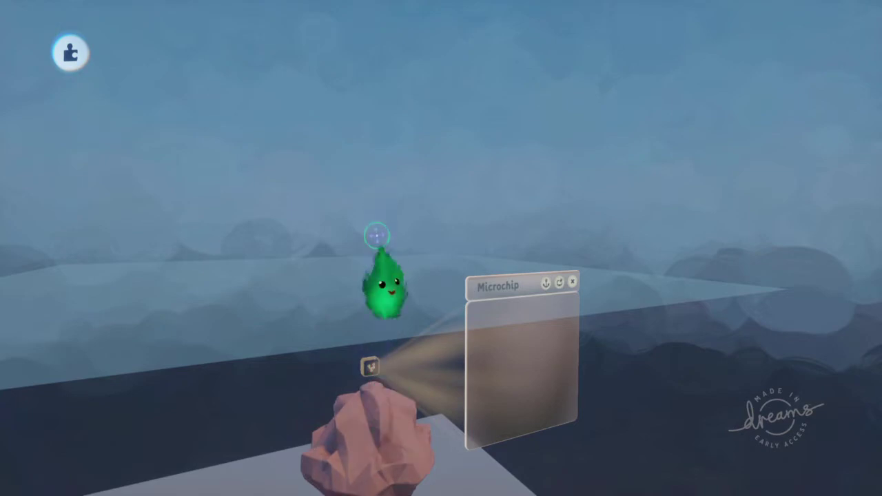
Step: Add a Tag gadget to the canvas of the rock's microchip
middle_click_drag(414, 348, 487, 321)
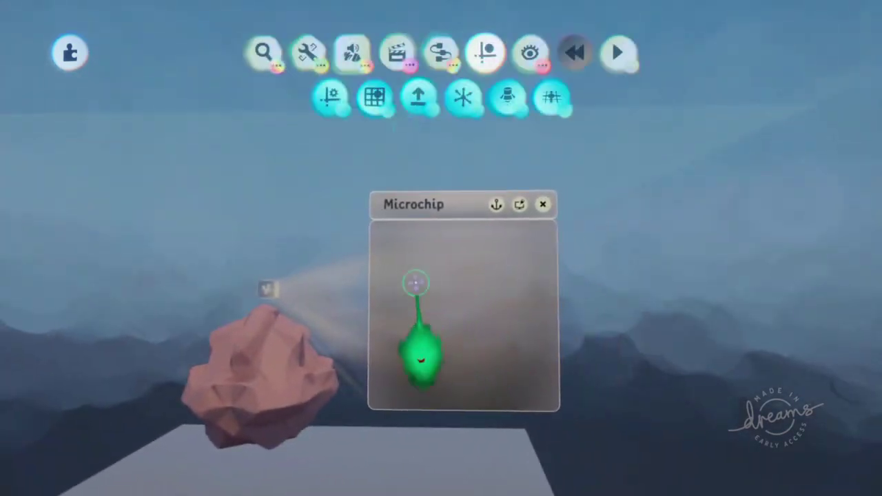
left_click(440, 53)
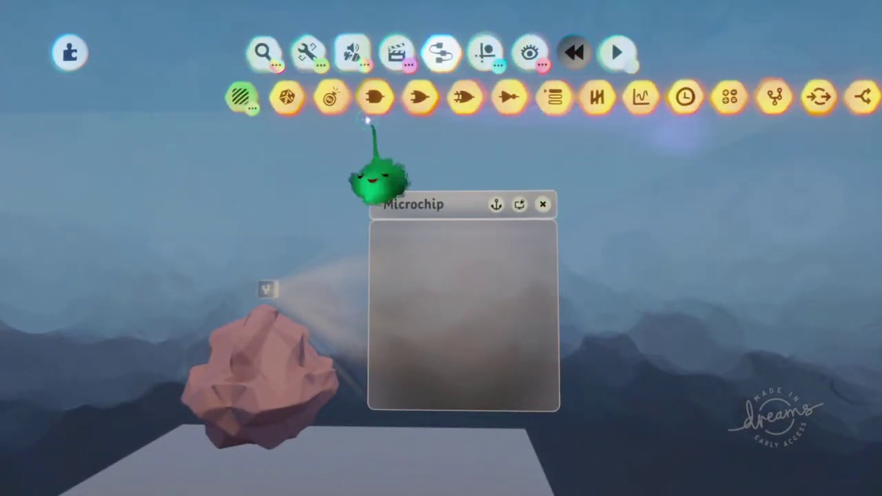
left_click(240, 97)
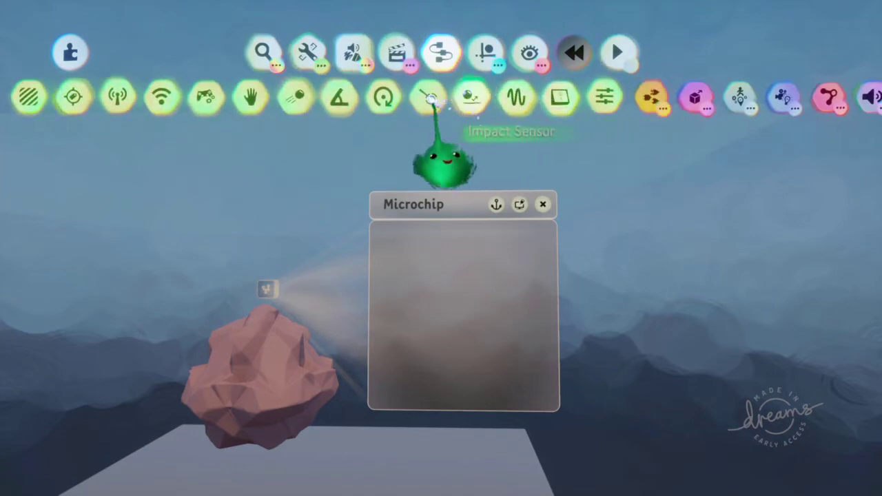
left_click(257, 95)
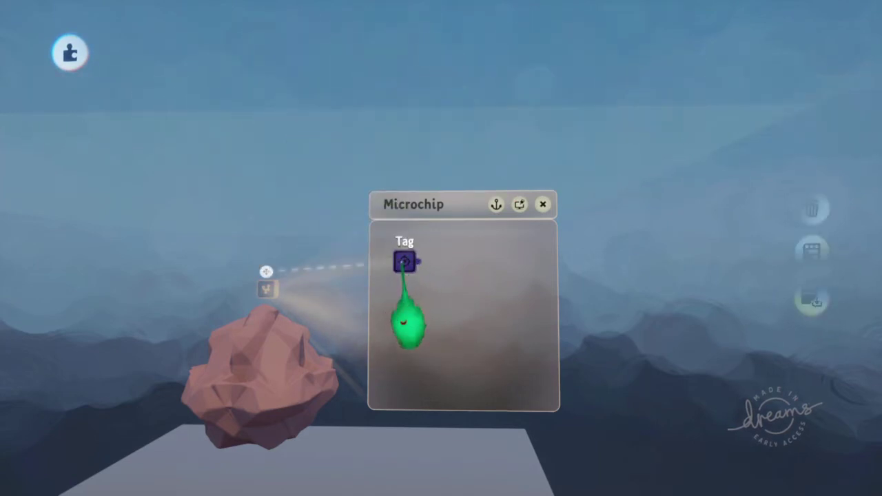
Step: Turn on Precise Move and lower the tag's position marker to the middle of the rock
middle_click_drag(418, 345, 454, 291)
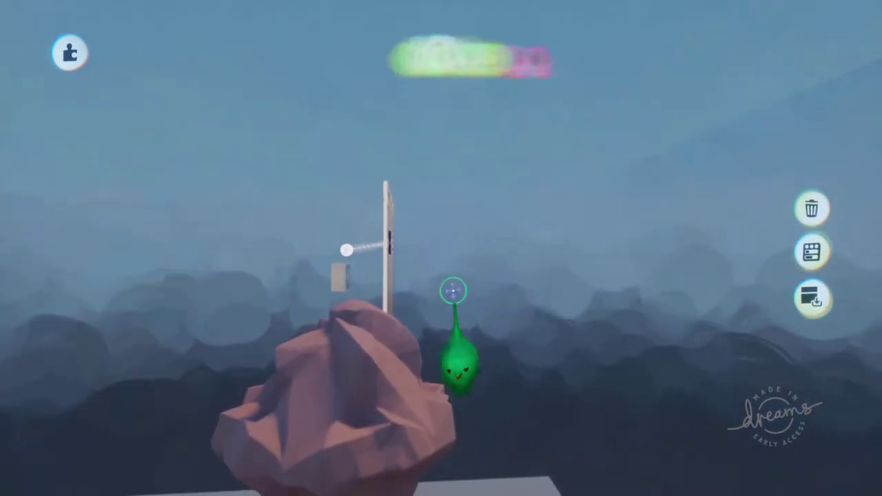
left_click(486, 53)
left_click(461, 98)
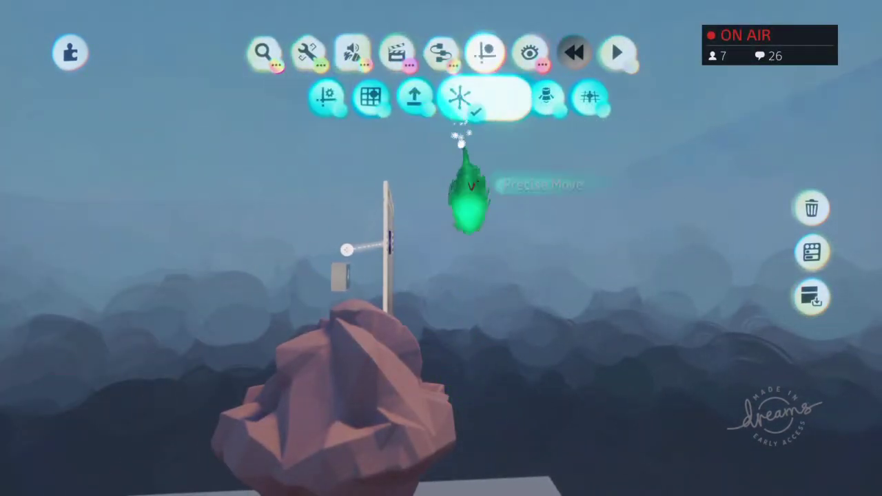
middle_click_drag(461, 144, 404, 246)
left_click_drag(384, 250, 380, 297)
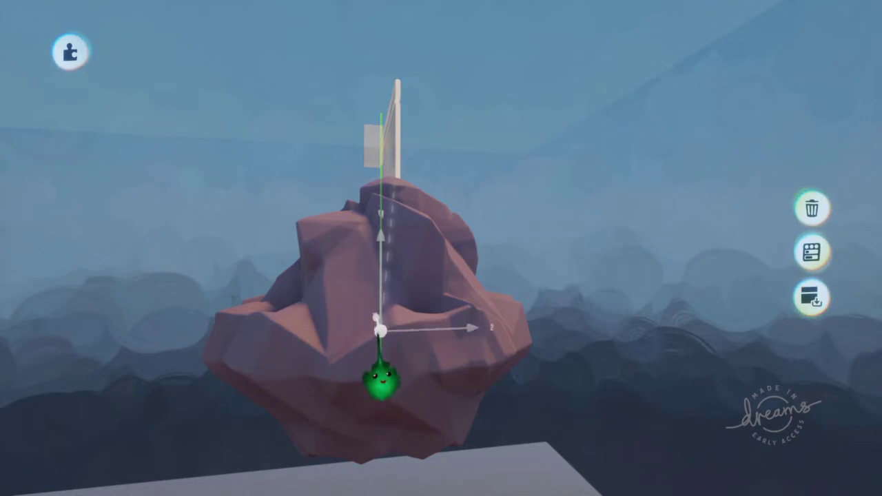
Step: Name the tag Float and close its settings
middle_click_drag(530, 276, 588, 261)
left_click(587, 230)
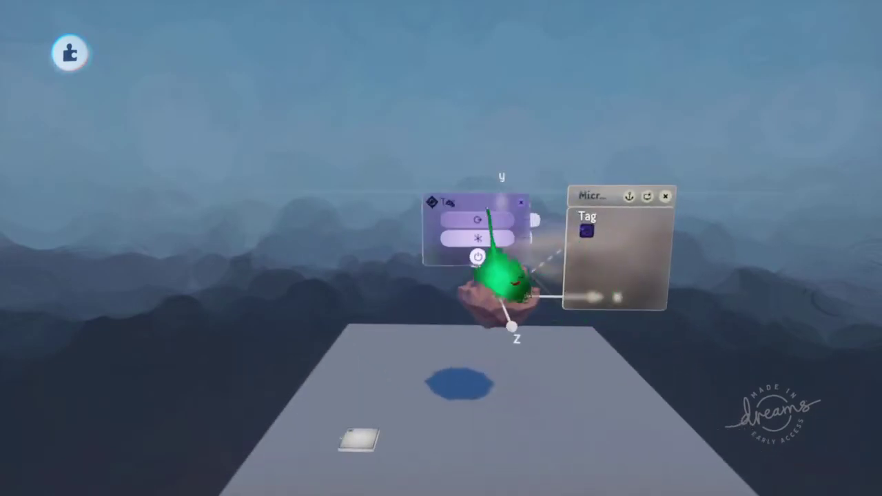
left_click(448, 241)
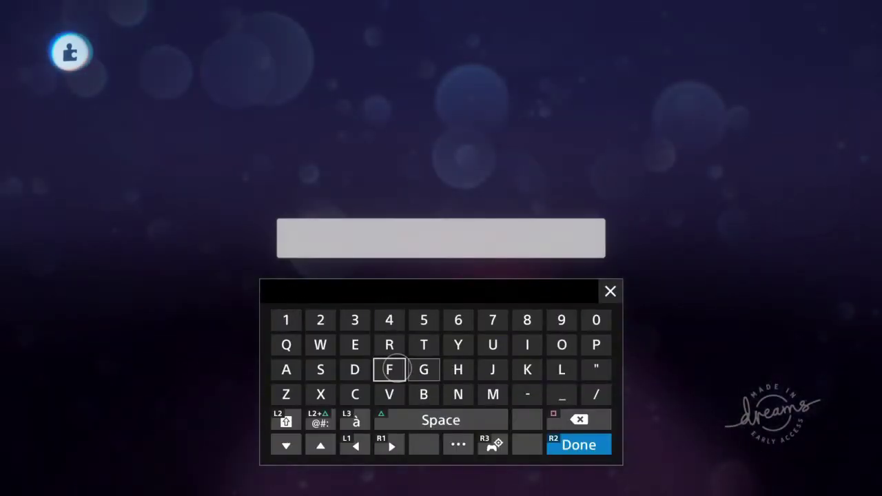
key("Return")
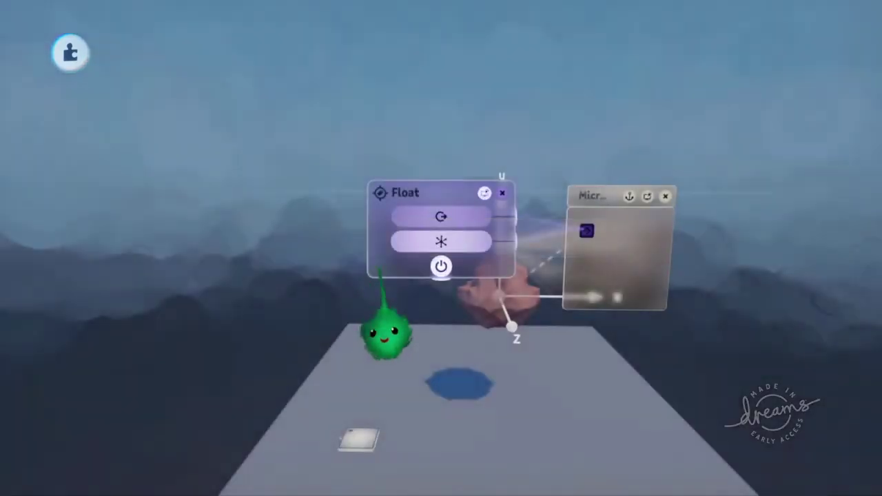
key("Escape")
Step: Place a second microchip in the empty space beside the slab
middle_click_drag(443, 288, 462, 387)
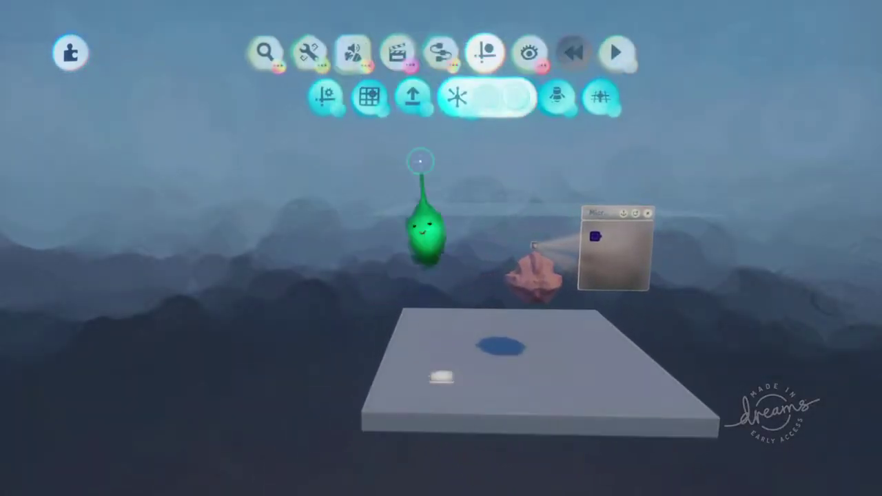
left_click(395, 54)
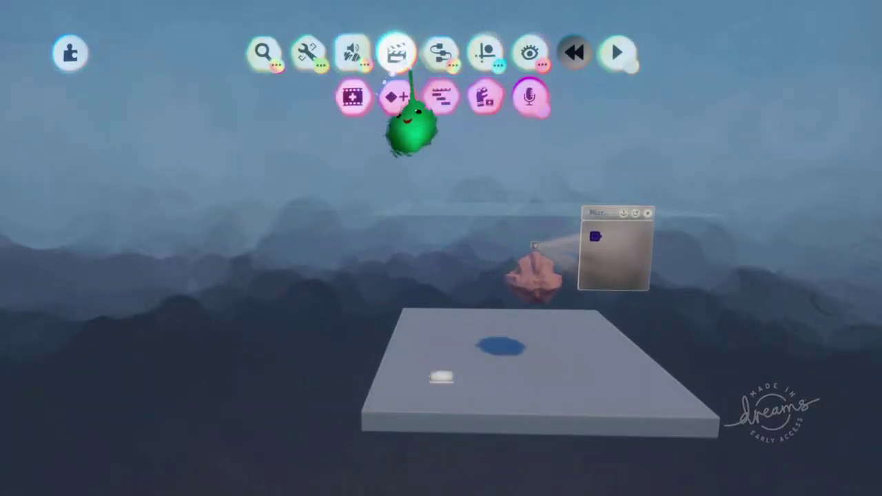
left_click(441, 54)
left_click(834, 98)
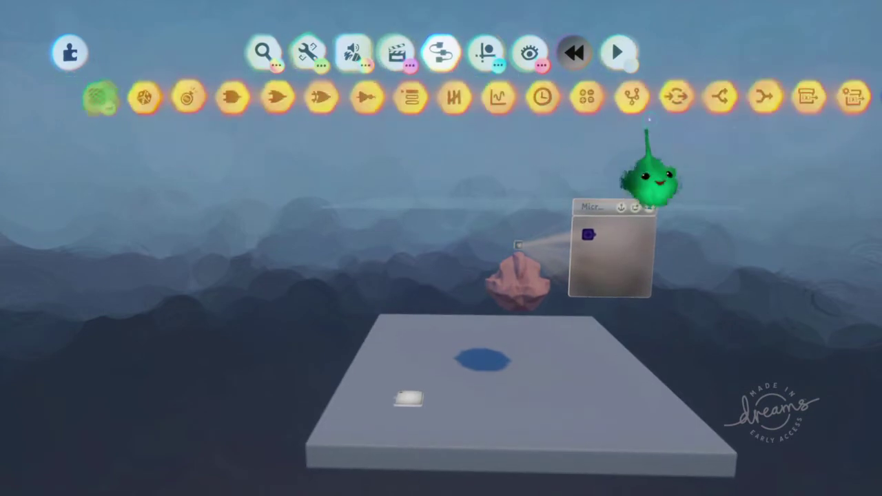
left_click(627, 95)
left_click(208, 343)
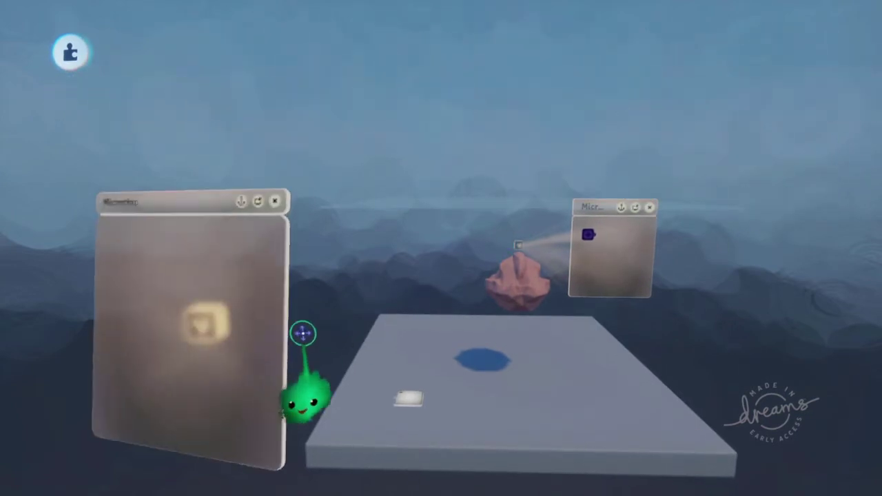
key("Escape")
Step: Add a Trigger Zone to the new microchip and change its zone shape to a cube
left_click(367, 98)
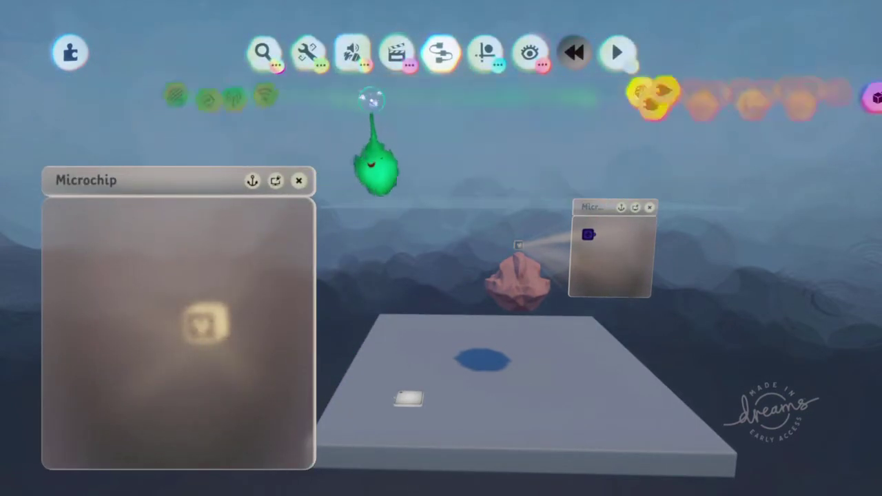
left_click(284, 98)
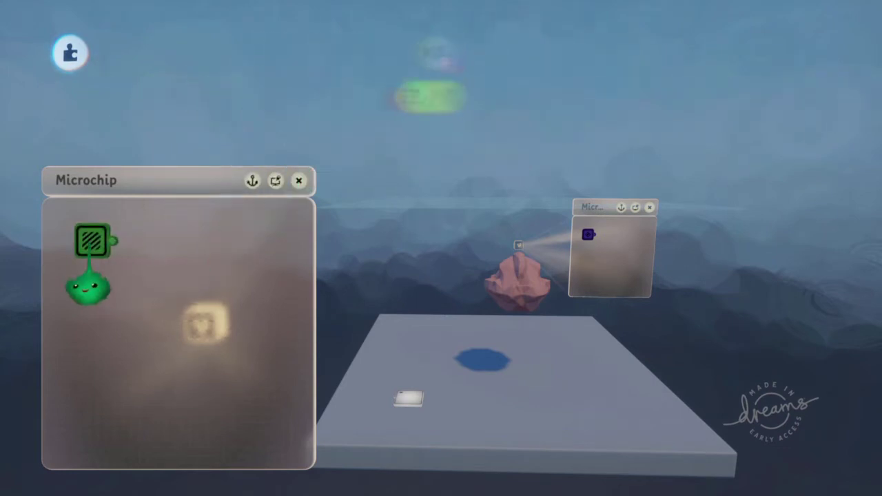
left_click(90, 252)
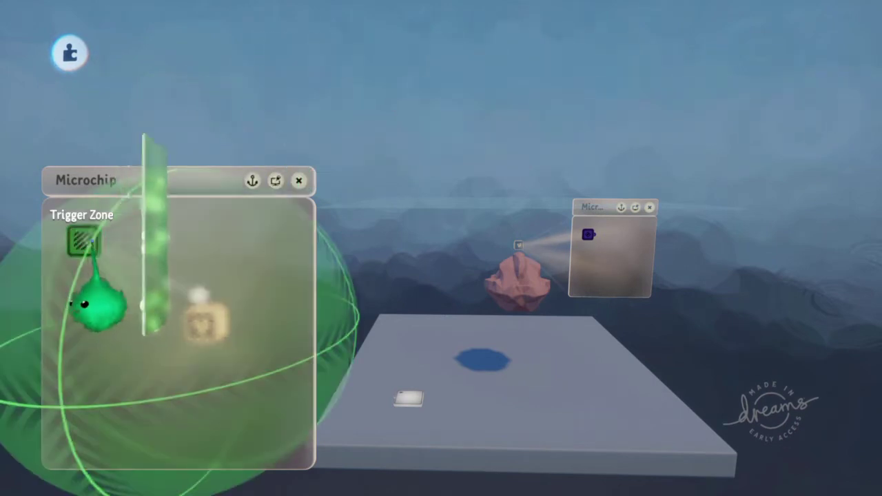
left_click(228, 71)
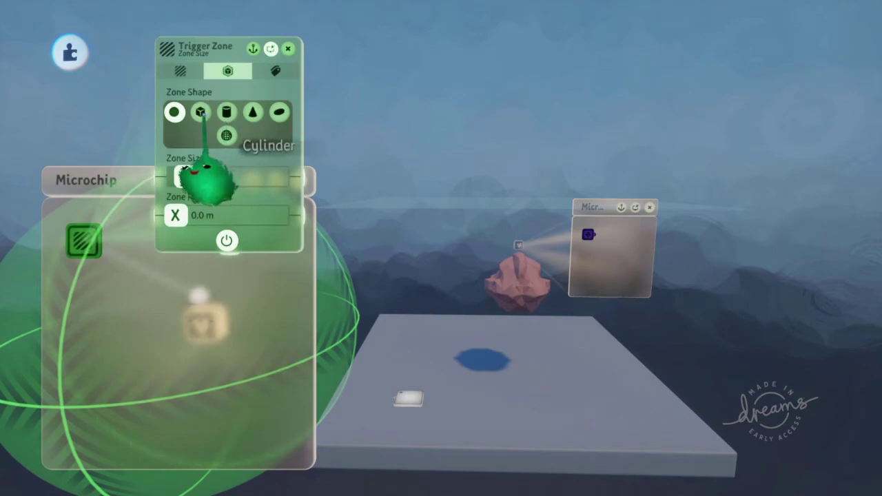
left_click(203, 113)
Step: With Grid Snap on, move the cube trigger zone over the slab and widen it to 8.2 m in X and 8.0 m in Z
left_click_drag(246, 208, 502, 325)
middle_click_drag(503, 324, 365, 173)
left_click(485, 55)
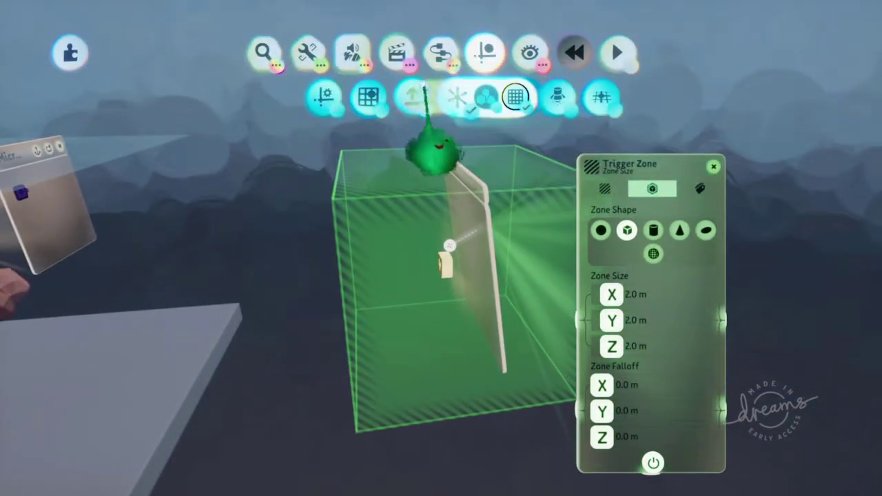
left_click_drag(458, 298, 281, 315)
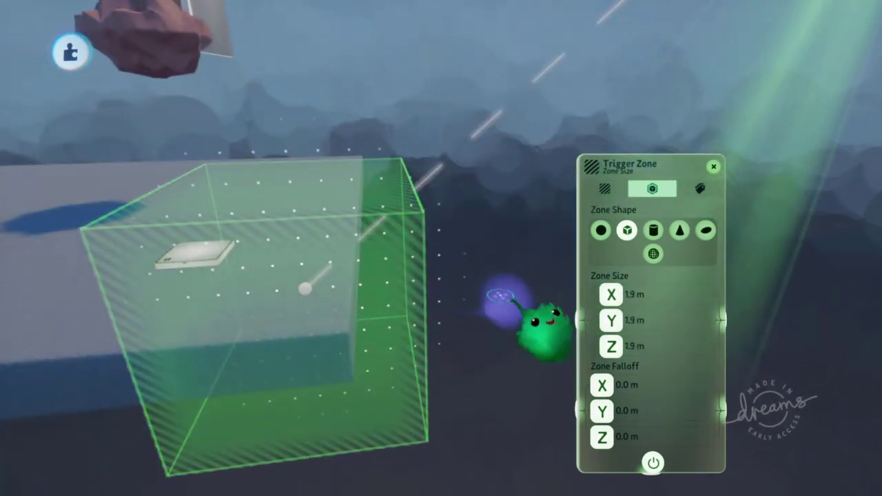
left_click_drag(302, 297, 327, 334)
left_click_drag(334, 400, 410, 311)
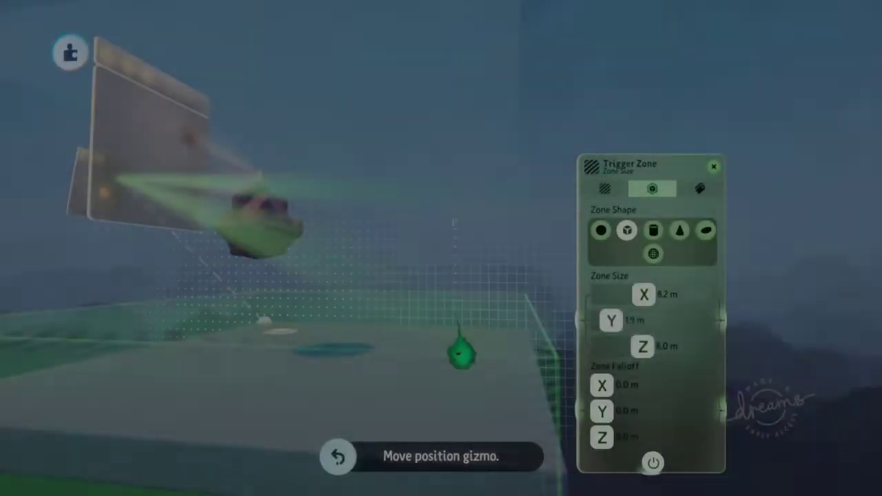
Step: Set the trigger zone's height to 4.7 m, give it a Y falloff of about 0.7 m, and close its settings
mouse_move(462, 351)
left_mouse_down()
mouse_move(455, 158)
mouse_move(467, 337)
left_mouse_up()
middle_click_drag(468, 338, 457, 463)
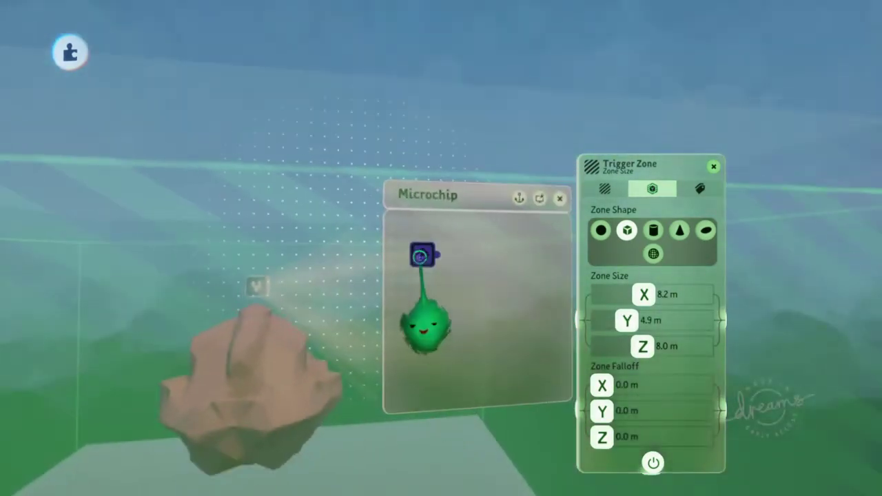
middle_click_drag(419, 273, 408, 266)
middle_click_drag(400, 324, 422, 390)
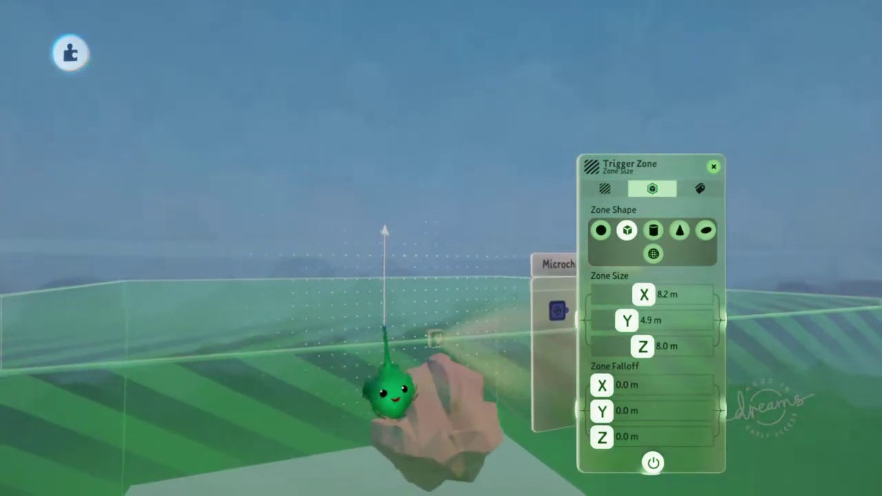
middle_click_drag(384, 372, 304, 302)
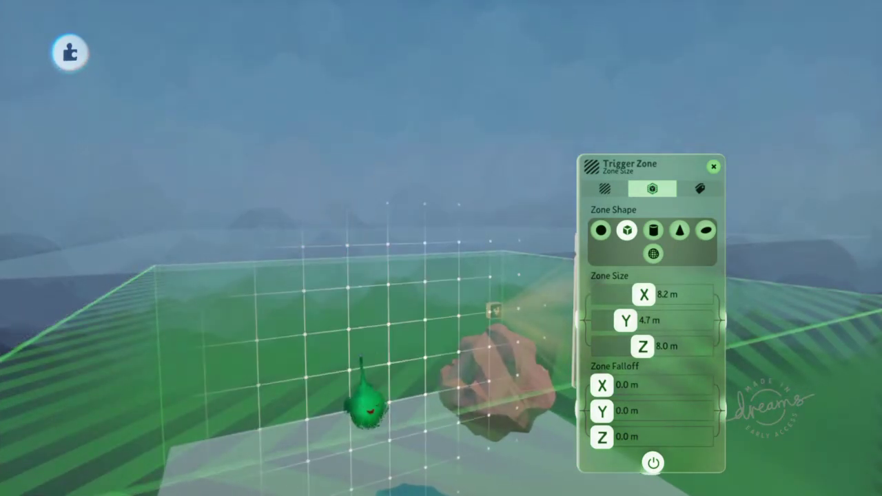
left_click_drag(366, 369, 373, 281)
middle_click_drag(382, 342, 411, 366)
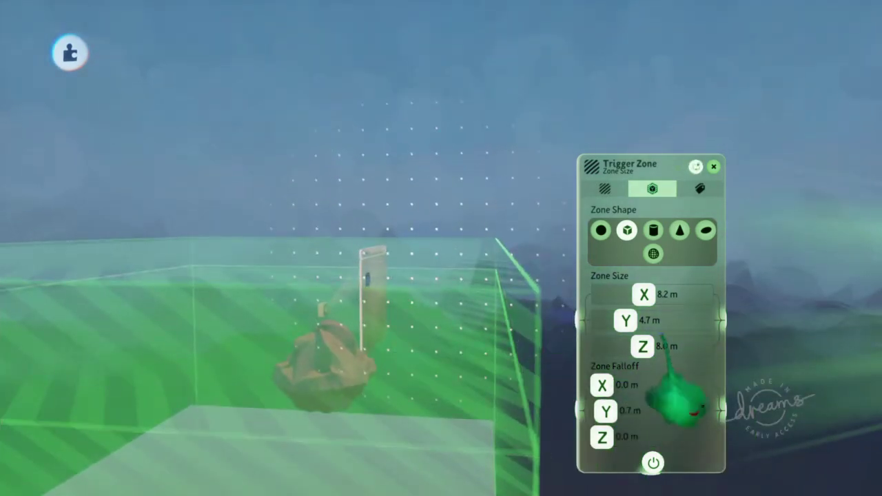
middle_click_drag(431, 422, 473, 367)
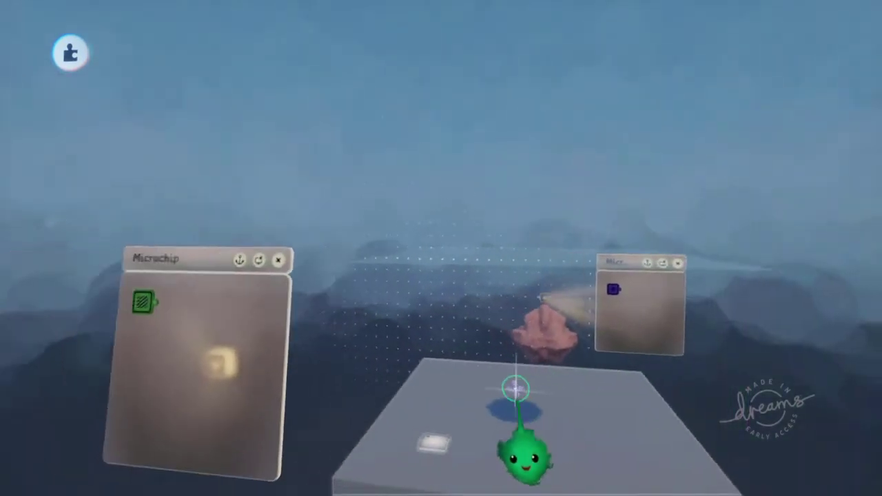
Step: Set the trigger zone to detect the tag named Float, and turn off Grid Snap
middle_click_drag(516, 388, 423, 305)
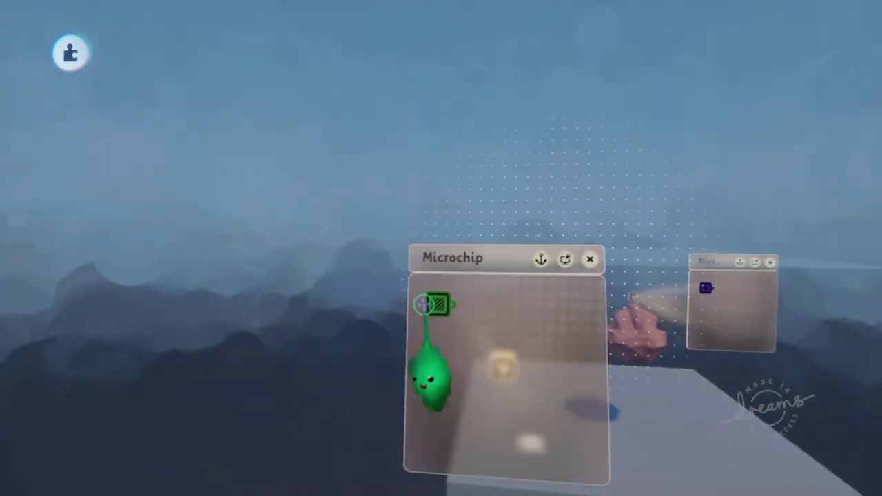
left_click(439, 304)
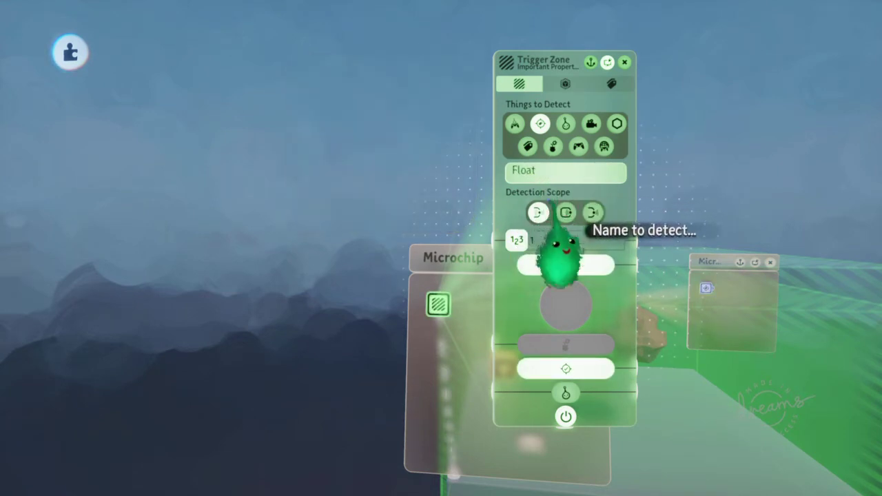
key("Escape")
middle_click_drag(548, 394, 527, 172)
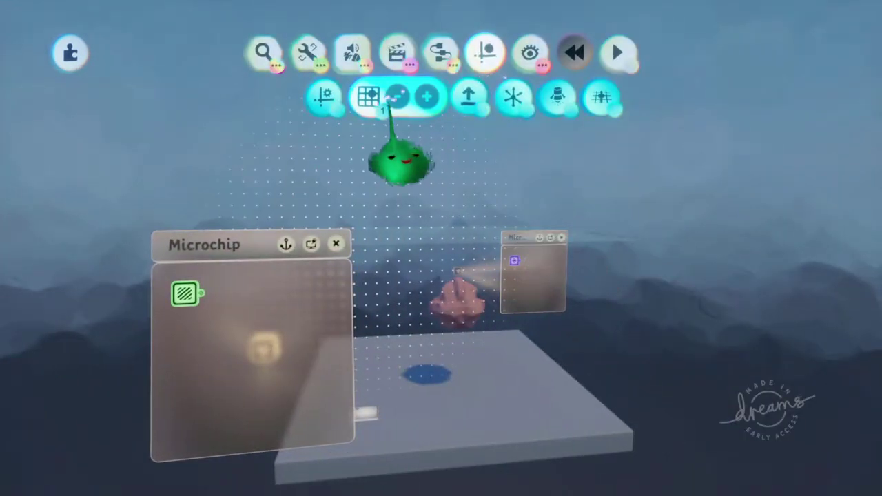
left_click(465, 95)
Step: Add a Number Displayer to the rock's microchip and wire the Float tag's output into it
middle_click_drag(519, 441, 547, 190)
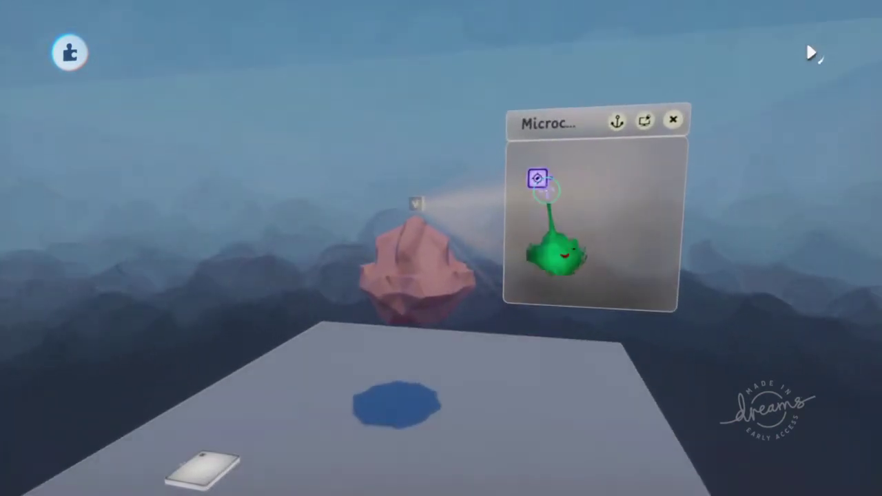
middle_click_drag(586, 253, 551, 271)
left_click(441, 53)
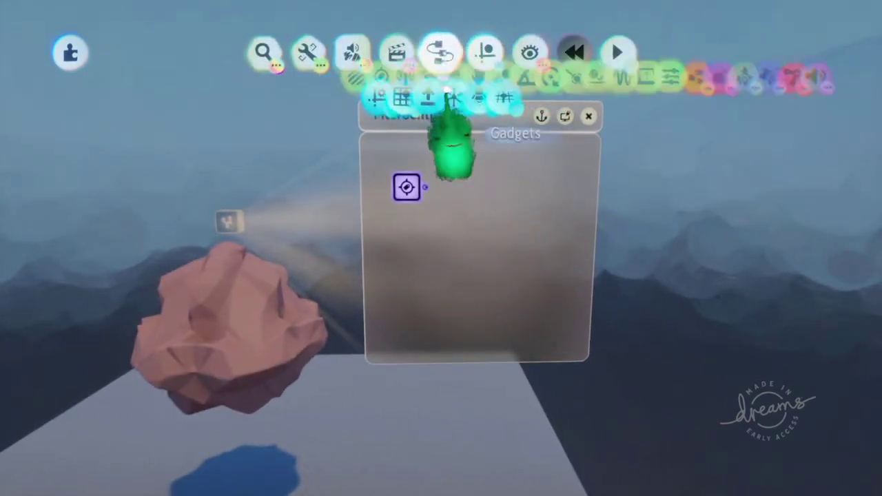
left_click(637, 98)
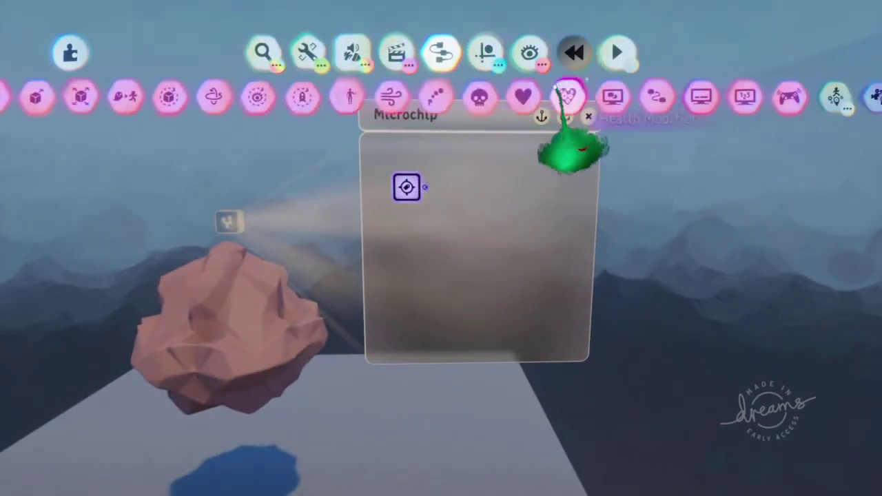
left_click(666, 96)
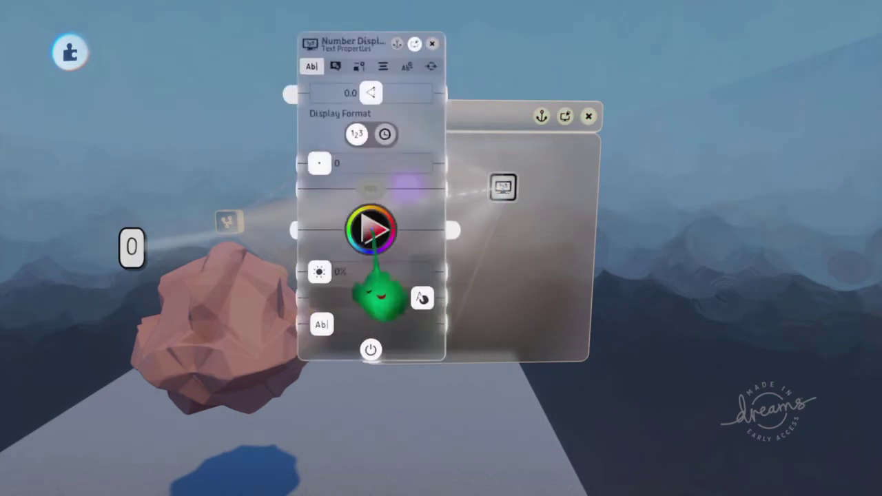
key("Escape")
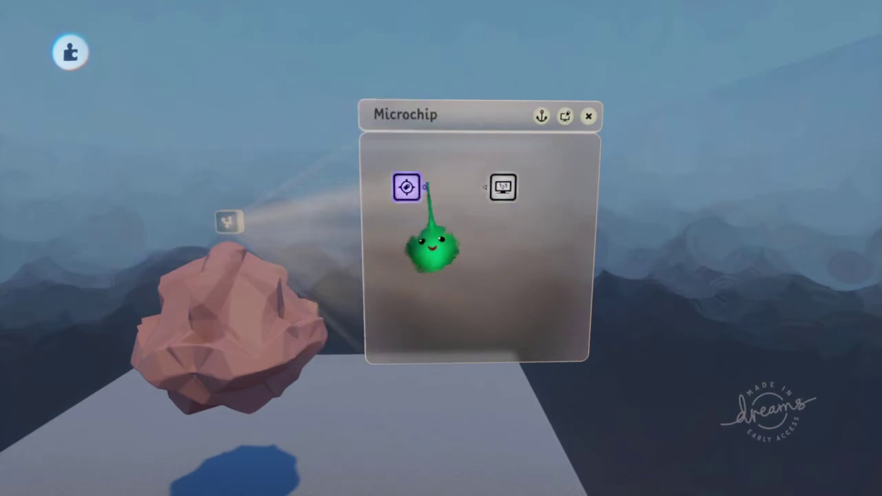
Step: Run the scene, raise the rock toward the zone's upper edge and lower it back to test the displayed detection signal
key("space")
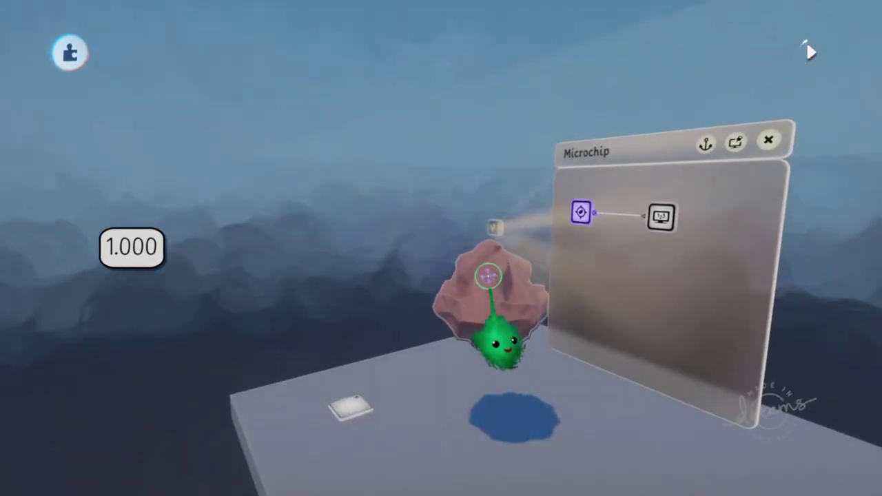
left_click_drag(496, 310, 501, 205)
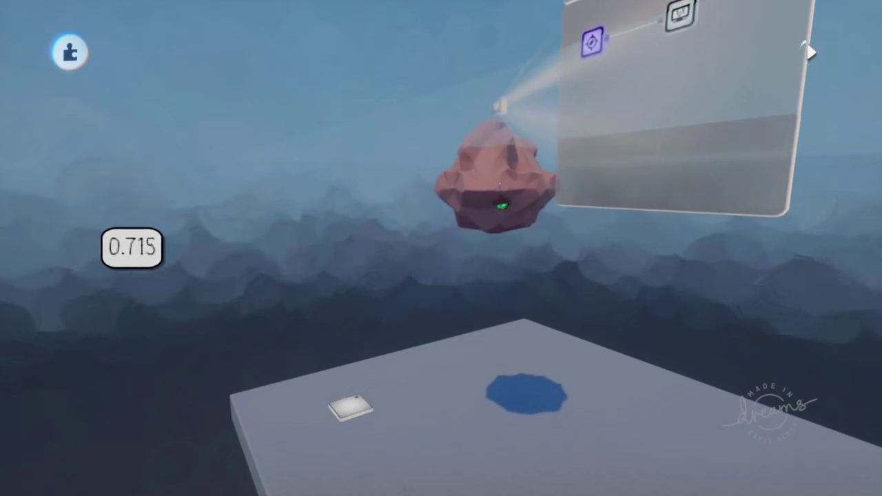
left_click_drag(501, 167, 517, 307)
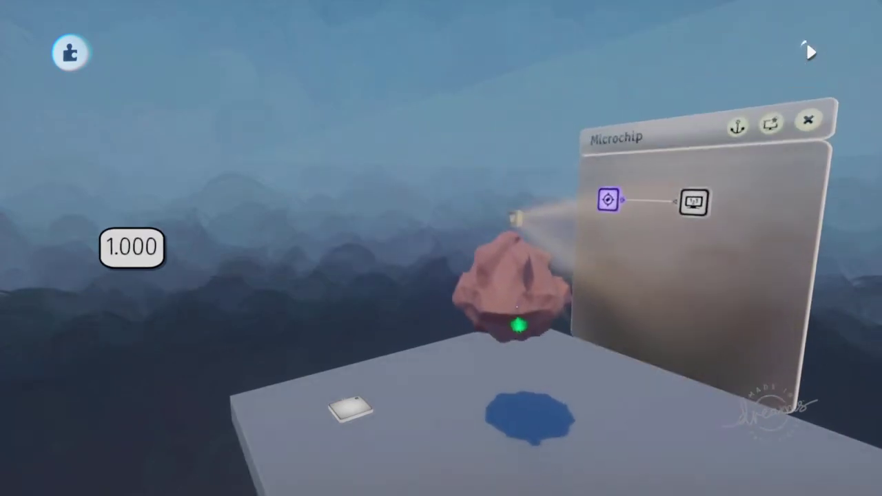
middle_click_drag(517, 307, 386, 276)
key("space")
Step: Check the rock group's physics settings and briefly run the scene again
left_click(413, 276)
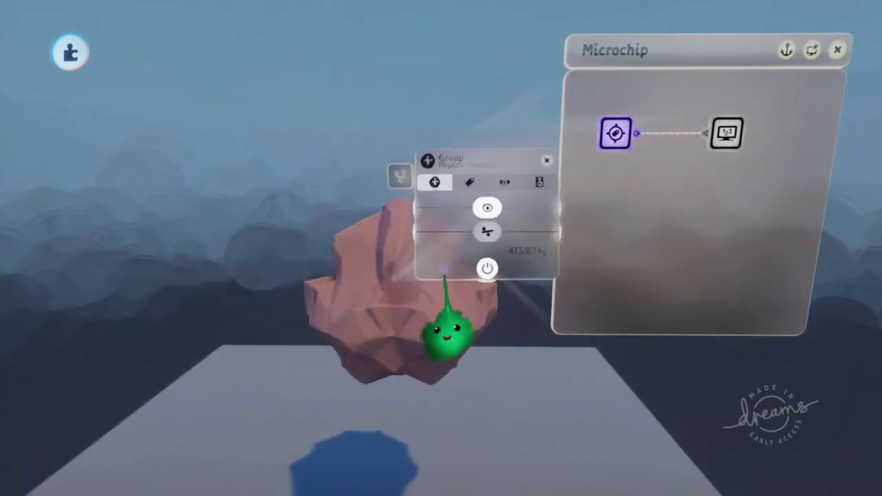
key("Escape")
middle_click_drag(491, 222, 498, 418)
key("space")
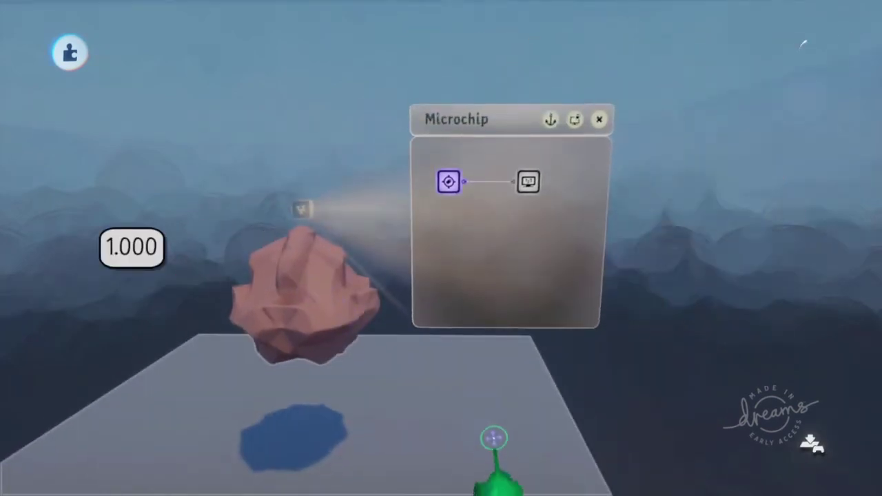
key("space")
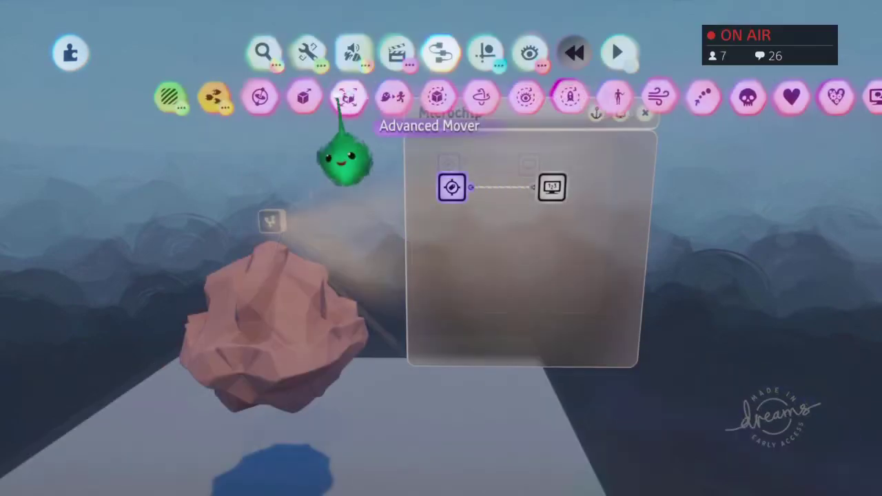
Step: Place a Mover below the Number Displayer in the rock's microchip and turn on Grid Snap
left_click(286, 97)
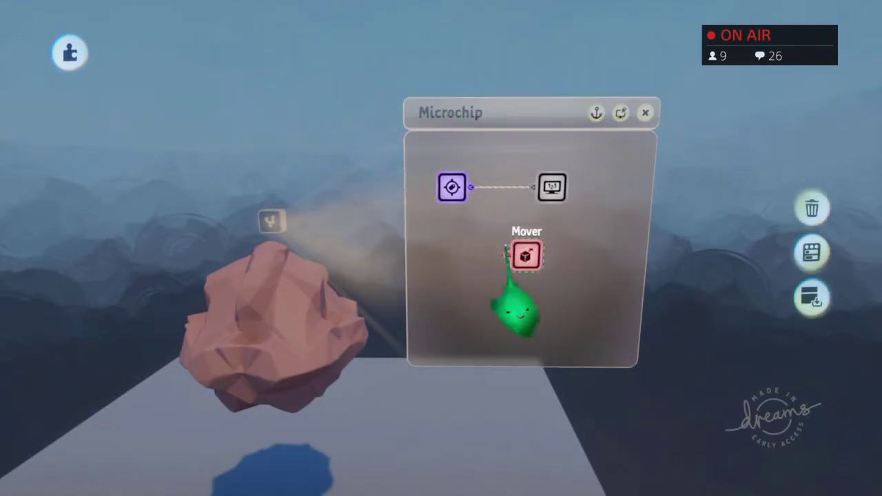
left_click(506, 246)
left_click(486, 53)
left_click(372, 97)
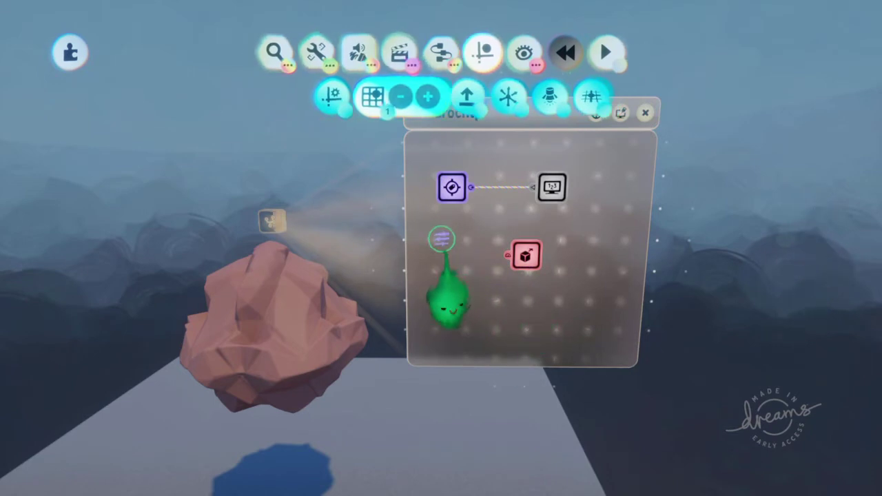
Step: Examine the settings of the rock's microchip, the Mover and the Float tag
left_click(442, 239)
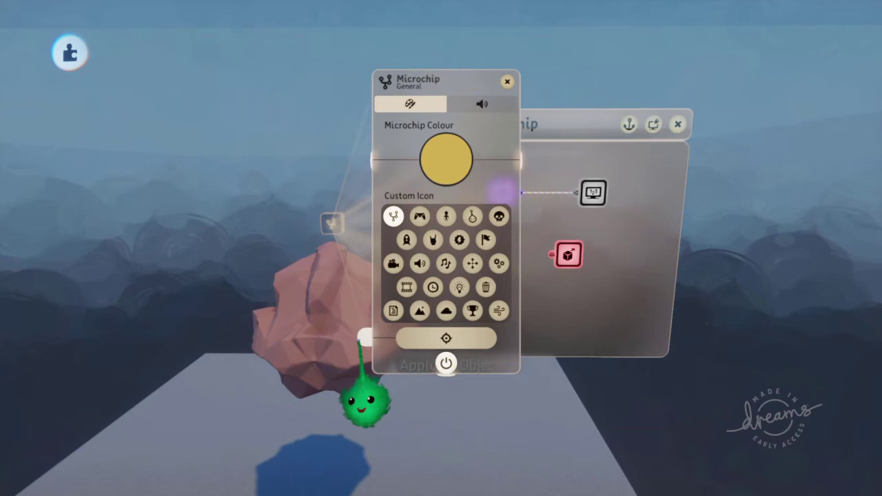
key("Escape")
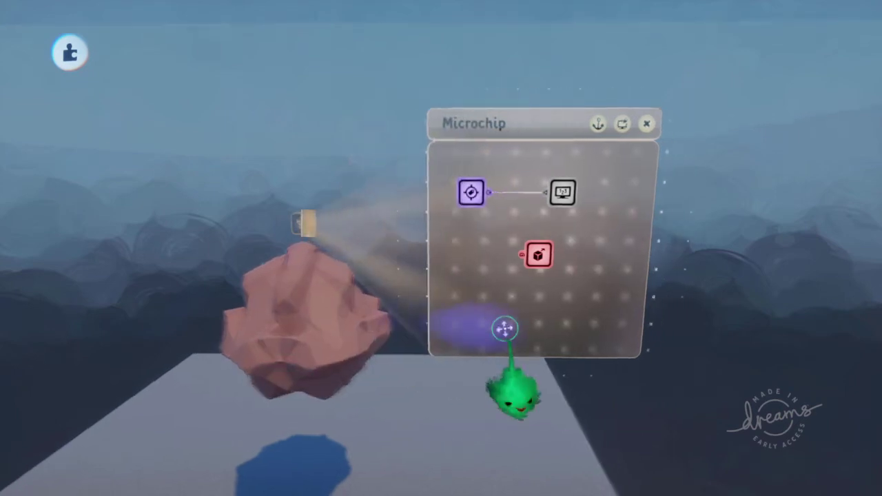
middle_click_drag(422, 377, 457, 374)
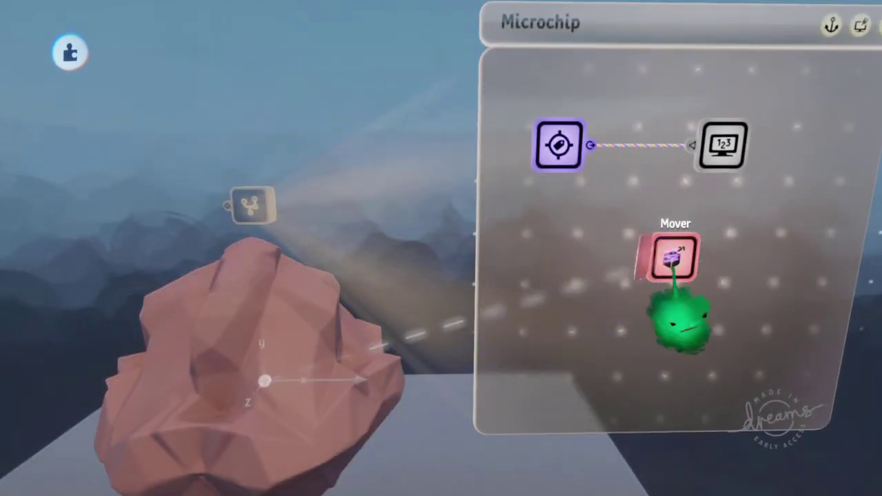
left_click(675, 259)
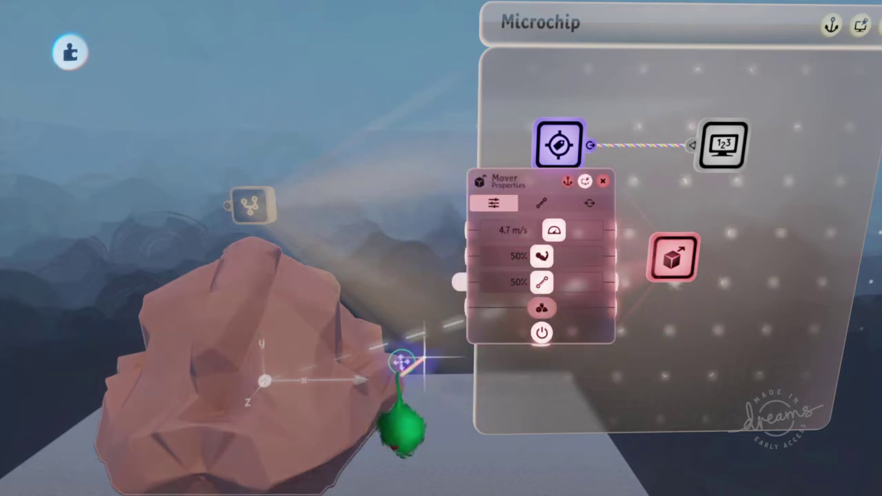
middle_click_drag(335, 401, 426, 329)
key("Escape")
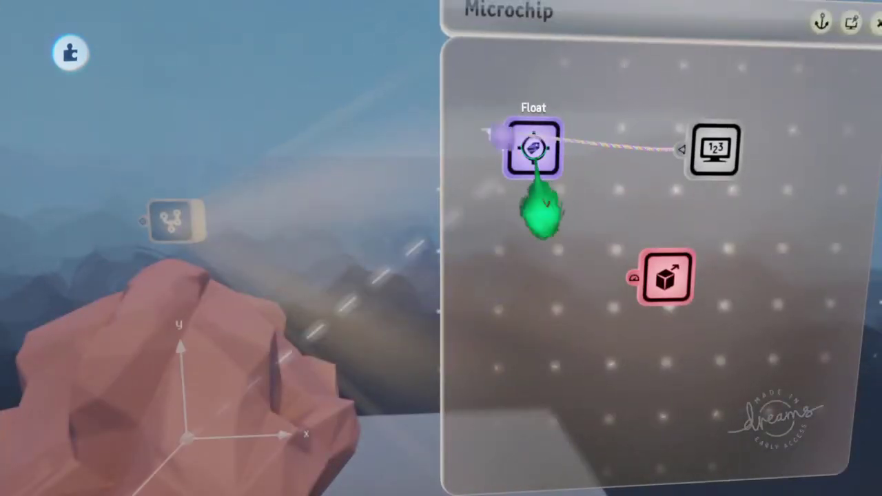
left_click(534, 147)
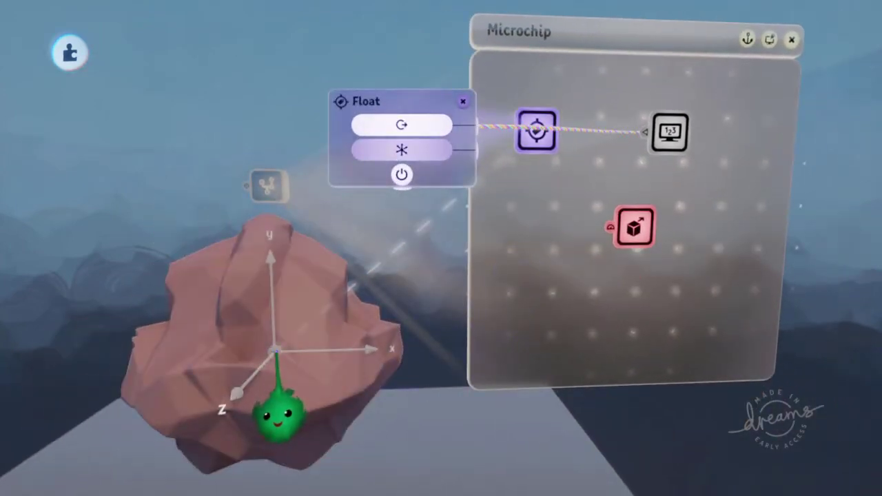
key("Escape")
Step: Reopen the Mover's settings and turn its direction arrow from the X axis to point straight up along Y
left_click(560, 229)
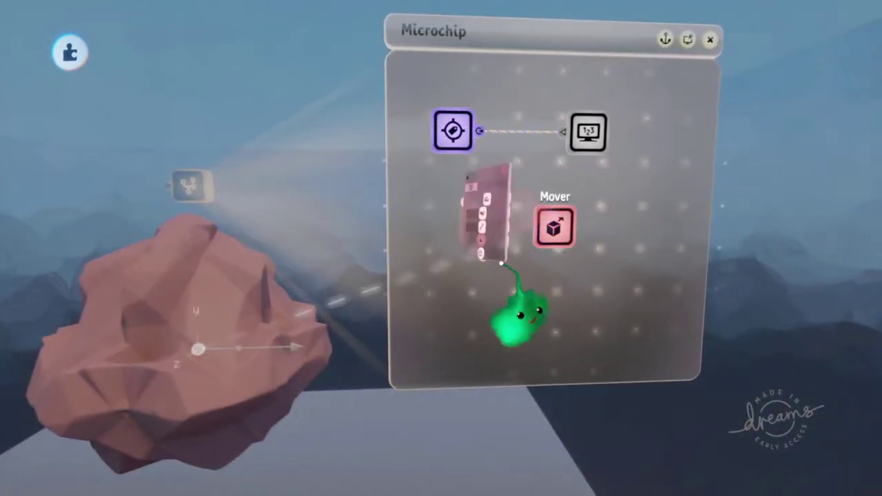
left_click_drag(387, 288, 506, 300)
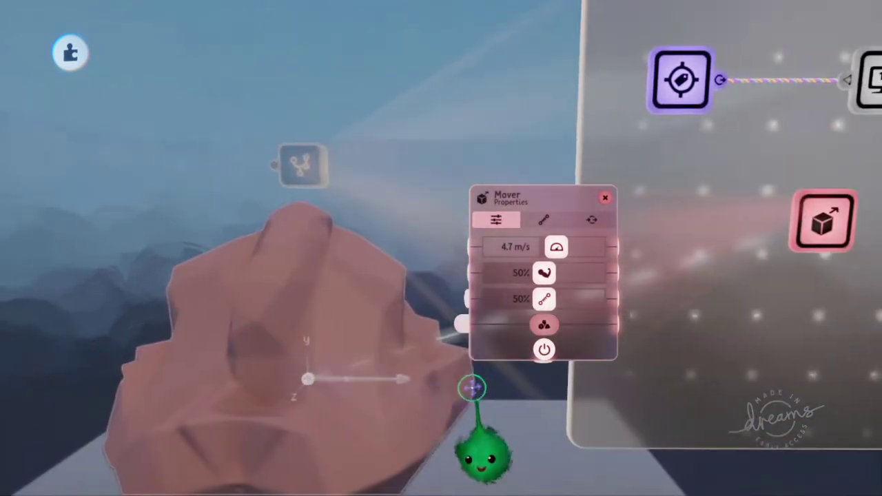
left_click_drag(403, 380, 393, 353)
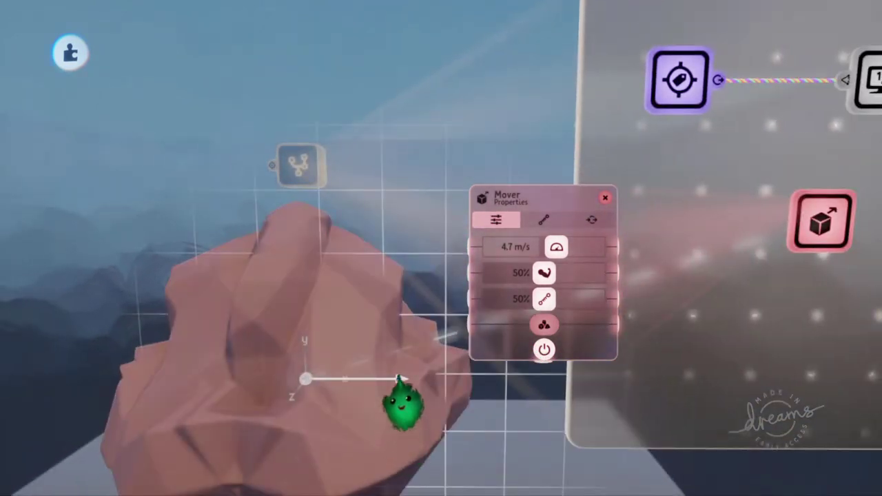
left_click_drag(302, 284, 303, 283)
Step: Set the Mover's speed to 34.6 m/s, its strength to 26% and its damping to 8%
middle_click_drag(307, 376, 397, 331)
middle_click_drag(414, 129, 349, 349)
middle_click_drag(519, 413, 551, 310)
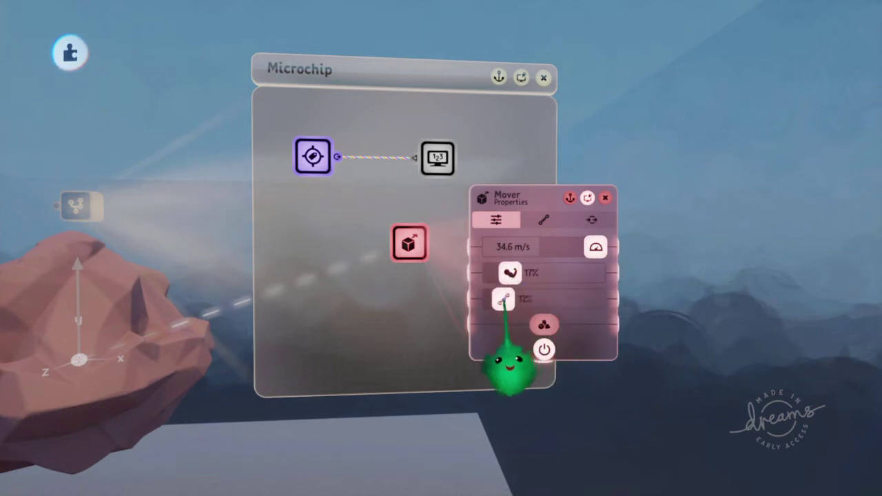
middle_click_drag(532, 305, 545, 364)
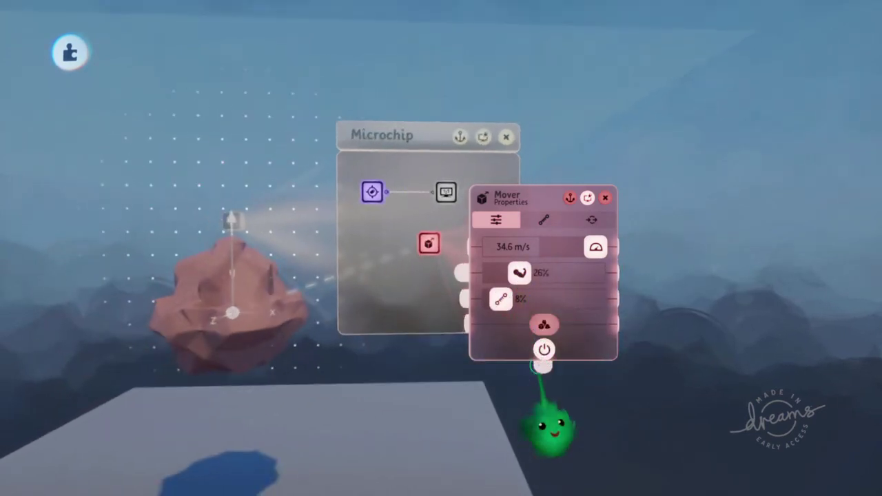
Step: Run the scene and raise the Mover's speed to 68.4 m/s while watching the rock
key("space")
left_click_drag(596, 247, 855, 303)
key("space")
Step: Examine the rock sculpture's physical properties and close them again
scroll(560, 373, "up", 3)
left_click(380, 345)
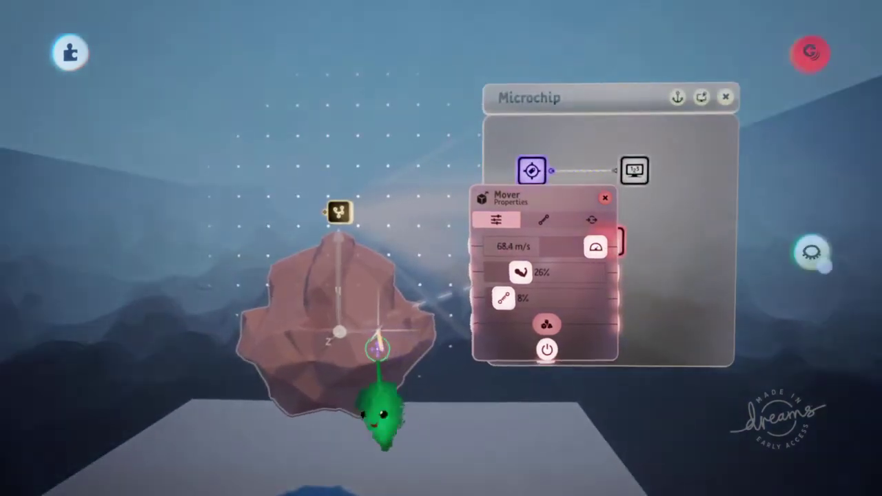
left_click(379, 346)
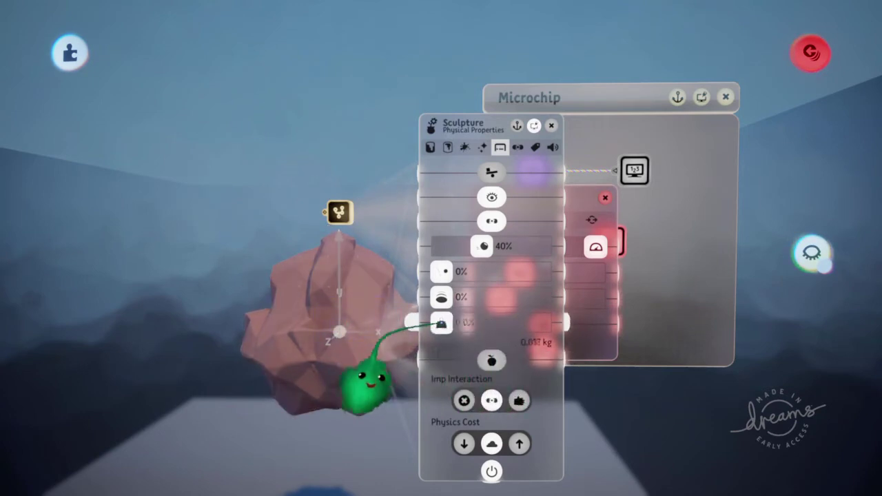
key("Escape")
key("Escape")
Step: Run the scene, set the Mover's strength to 33% and rewind the simulation
key("space")
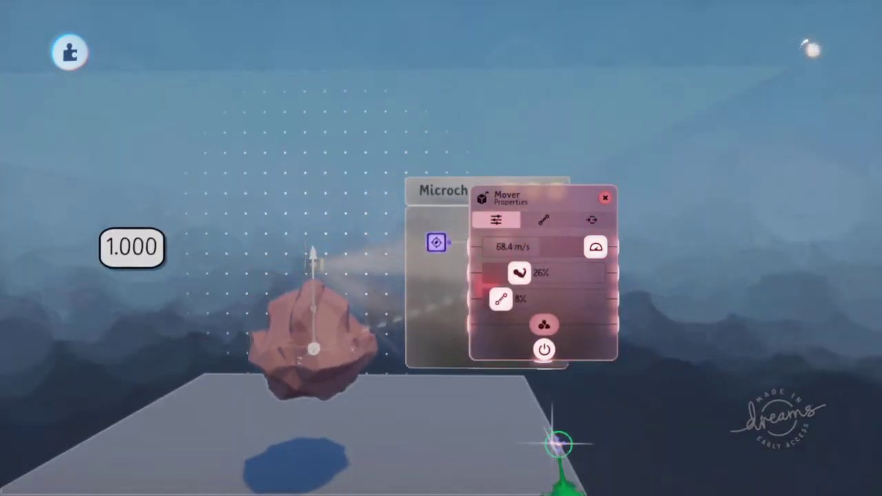
left_click_drag(521, 274, 528, 274)
middle_click_drag(612, 369, 592, 390)
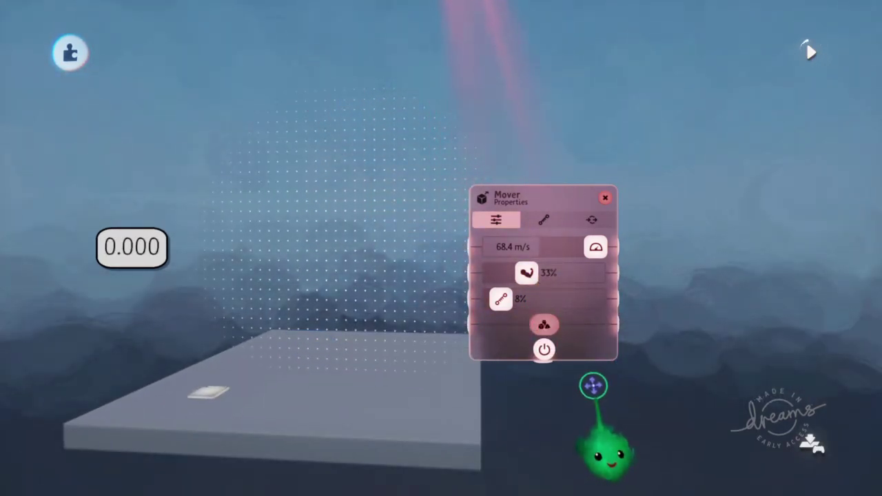
key("Left")
Step: Wire the Float tag's output in the rock's microchip to the Mover's Forward Speed input
scroll(543, 350, "up", 8)
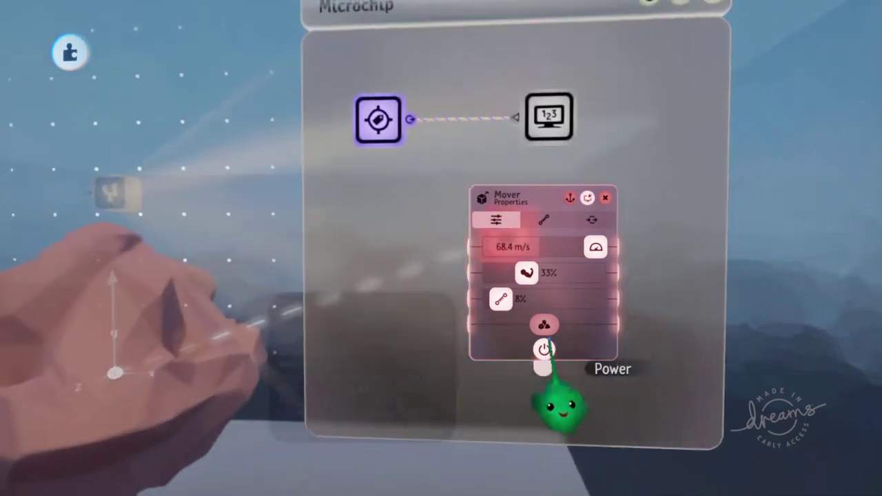
key("Escape")
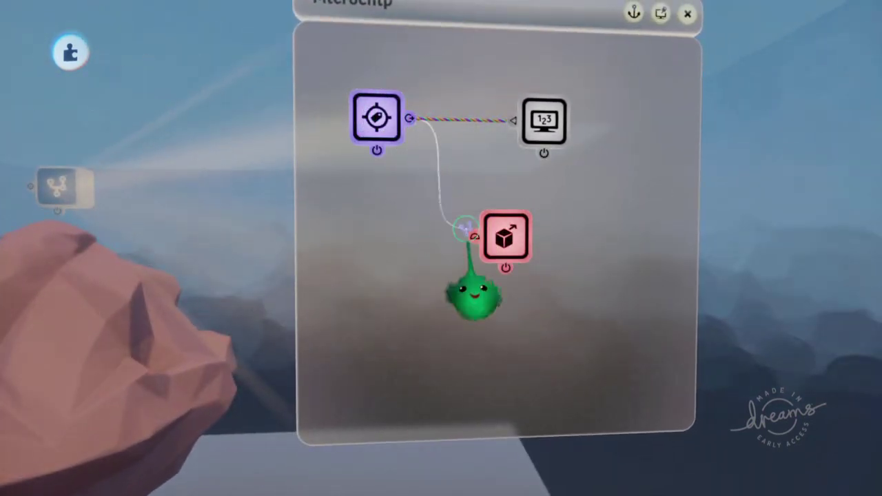
left_click(510, 262)
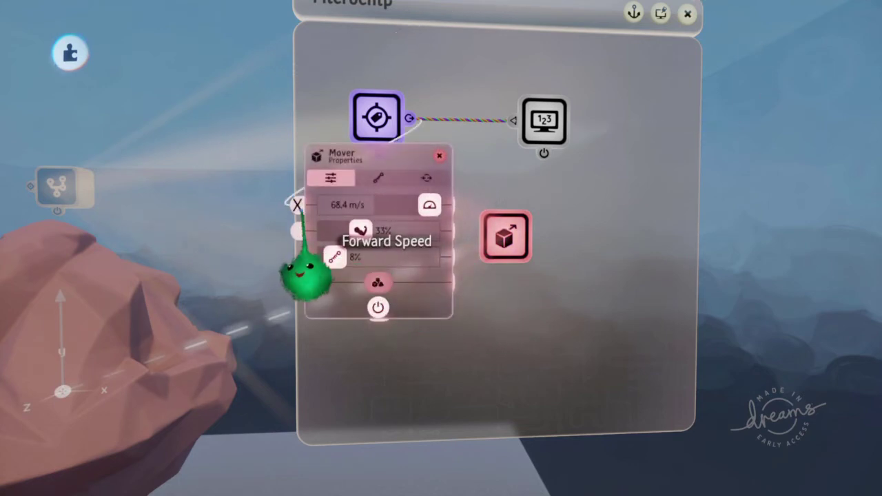
Step: Set the Mover's speed to 63.3 m/s and its damping to 0%, and close its settings
scroll(425, 296, "down", 5)
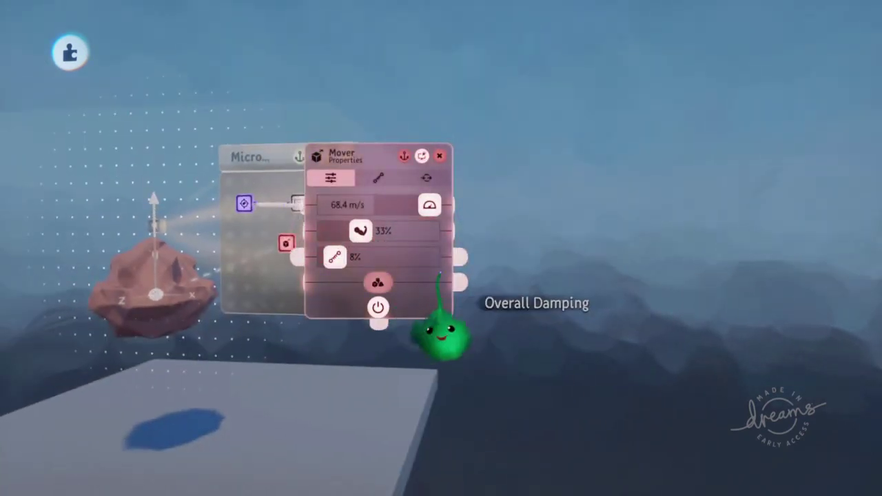
left_click_drag(437, 276, 483, 348)
left_click_drag(412, 260, 624, 271)
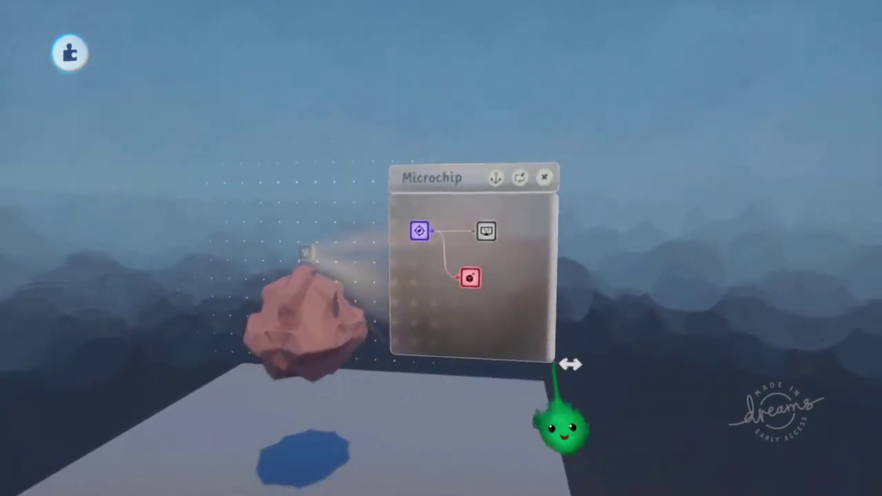
Step: Review the Mover's settings in the rock's microchip and close them
scroll(552, 358, "up", 5)
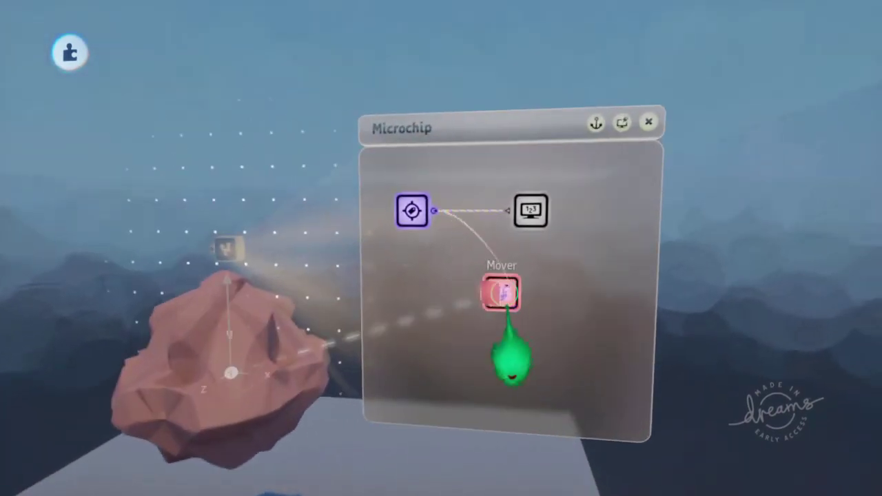
left_click(503, 293)
scroll(248, 317, "down", 2)
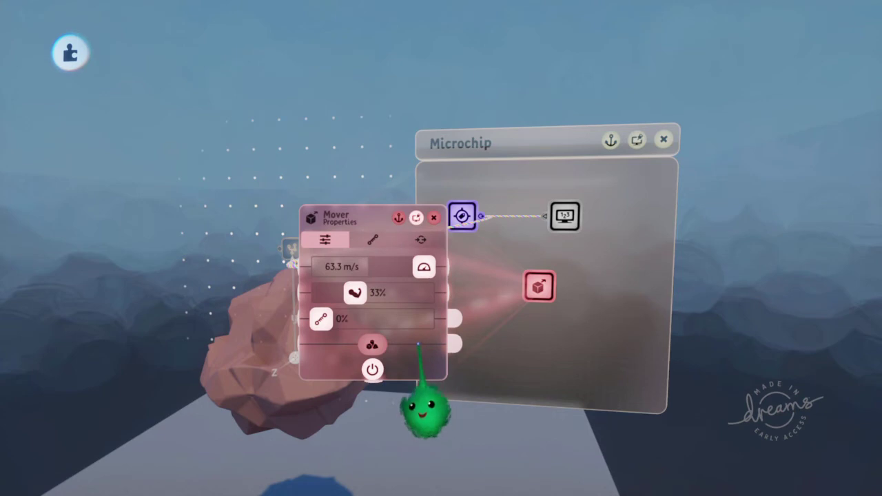
middle_click_drag(418, 344, 391, 291)
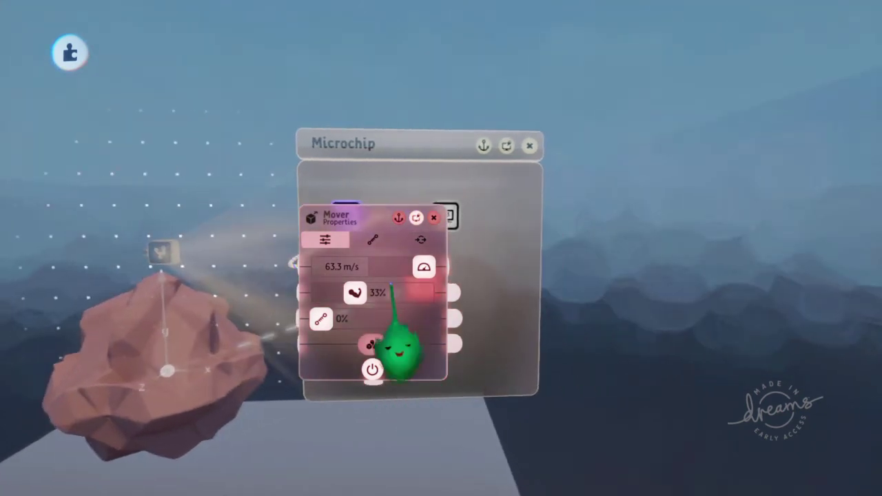
key("Escape")
Step: Place a Gyroscope directly below the Mover in the rock's microchip
middle_click_drag(422, 374, 406, 296)
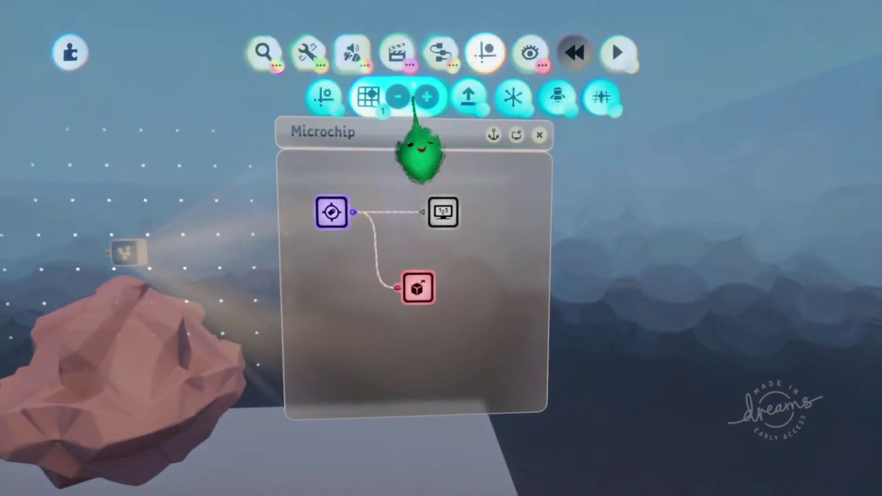
left_click(441, 52)
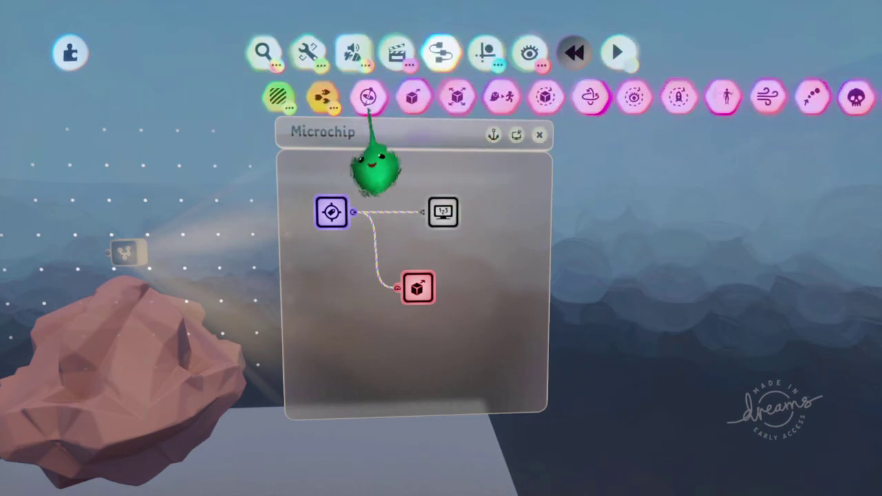
left_click(370, 94)
left_click_drag(386, 240, 397, 308)
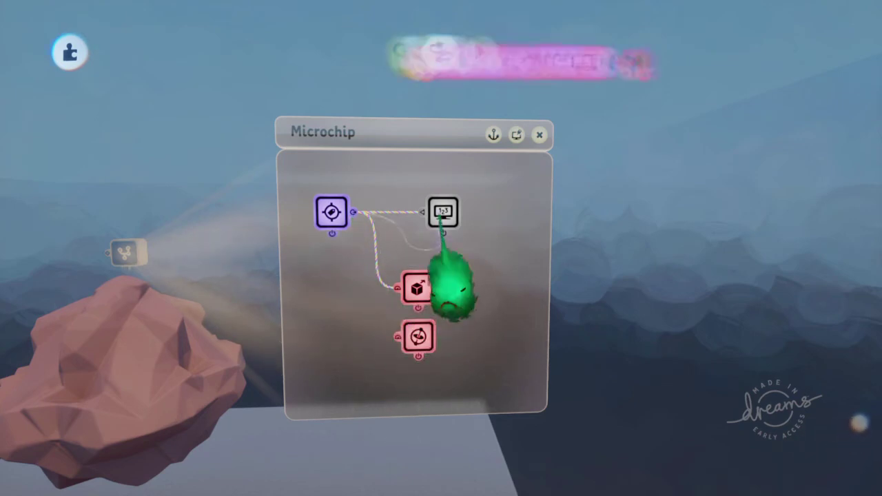
Step: Turn off Grid Snap and wire the Float tag's output to the Gyroscope's power input
middle_click_drag(420, 351, 345, 260)
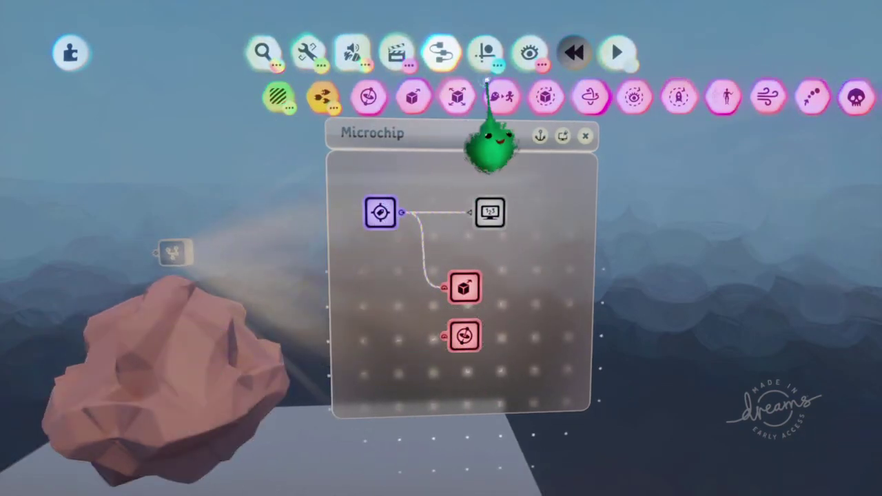
left_click(486, 72)
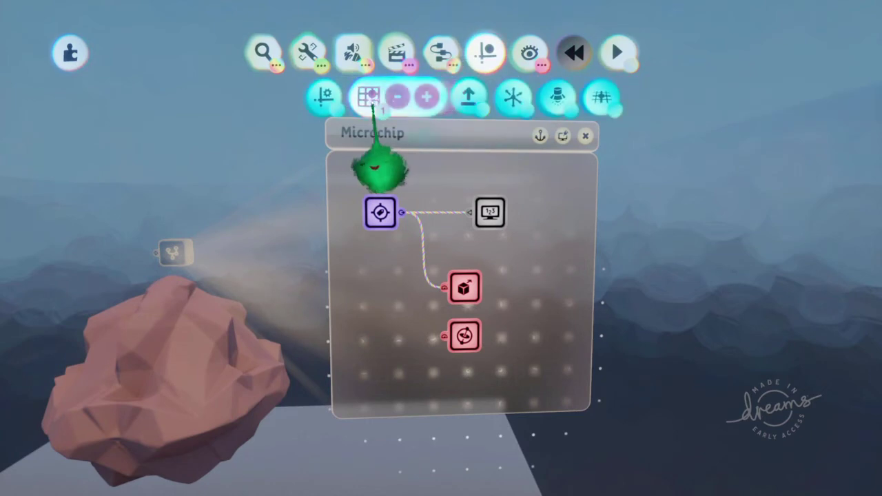
left_click_drag(396, 268, 439, 445)
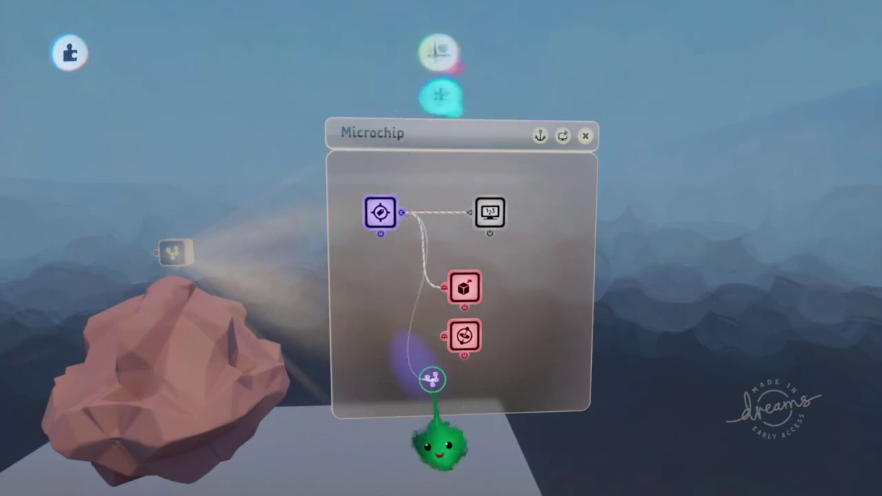
left_click_drag(461, 338, 465, 355)
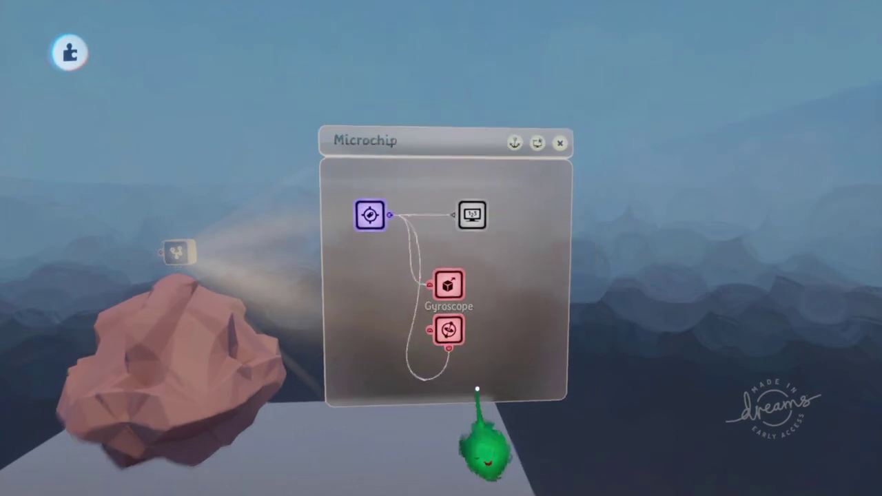
Step: Test how the rock moves with the Gyroscope wired in, and pin the microchip window to the screen
key("space")
scroll(480, 402, "down", 3)
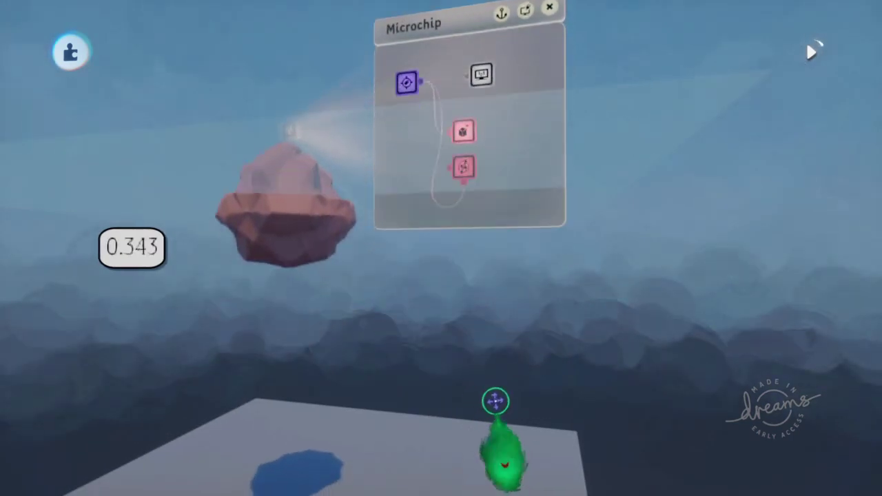
key("space")
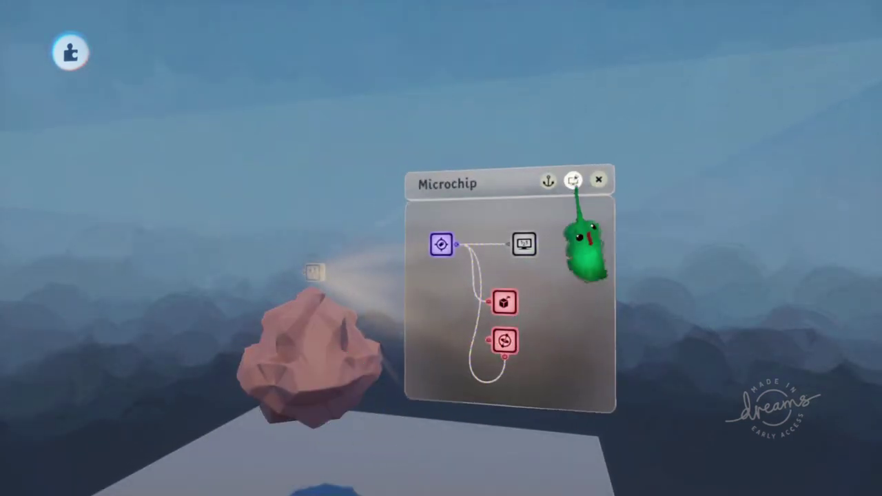
left_click(575, 181)
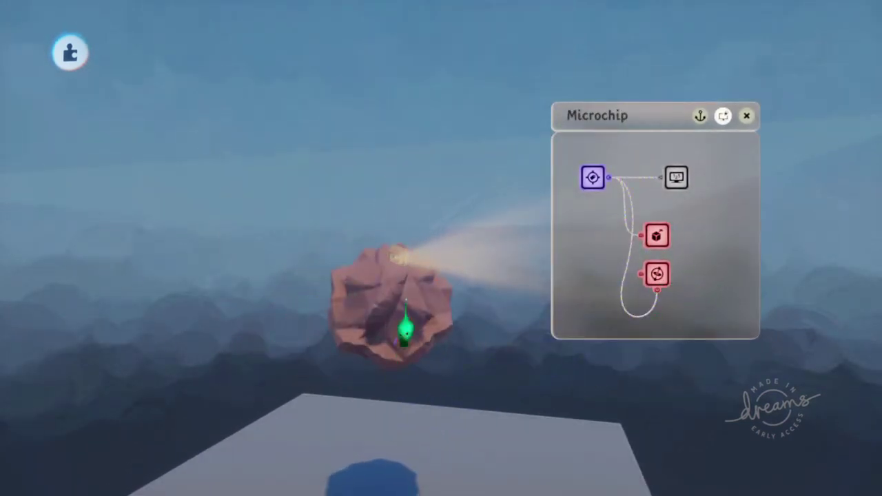
Step: Run the scene and move the rock over the water surface to test how it floats
key("space")
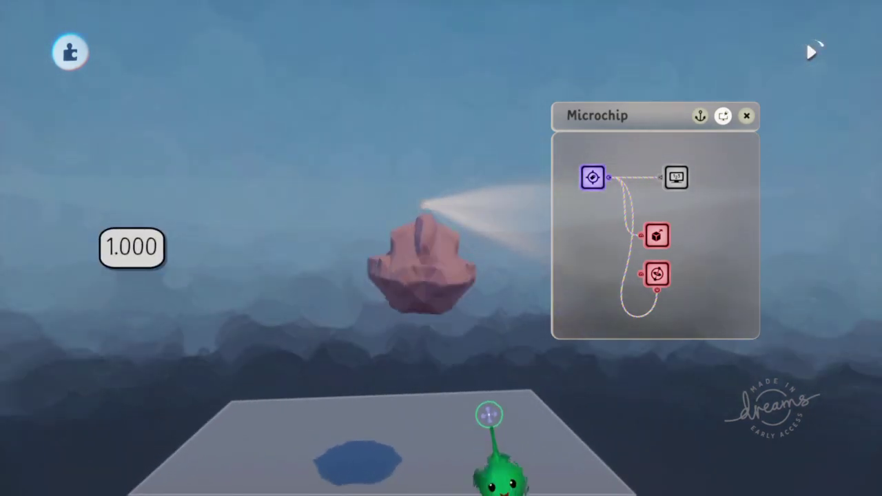
left_click_drag(430, 288, 391, 35)
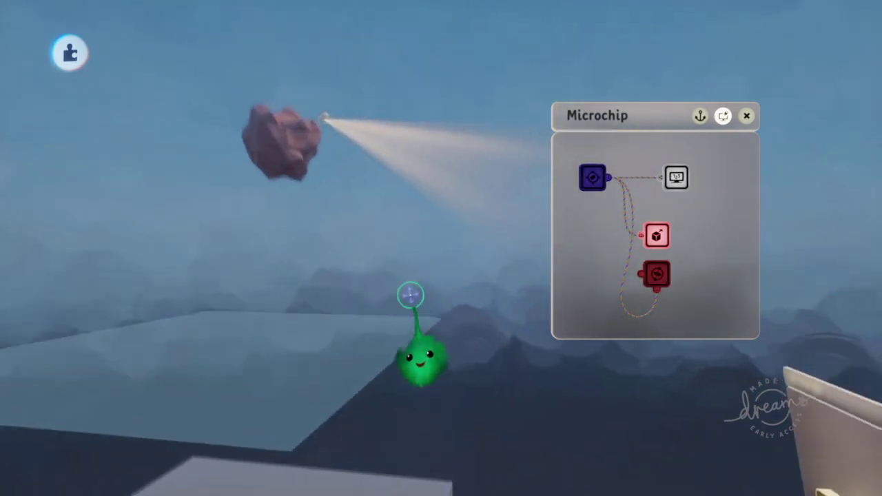
left_click_drag(324, 159, 383, 183)
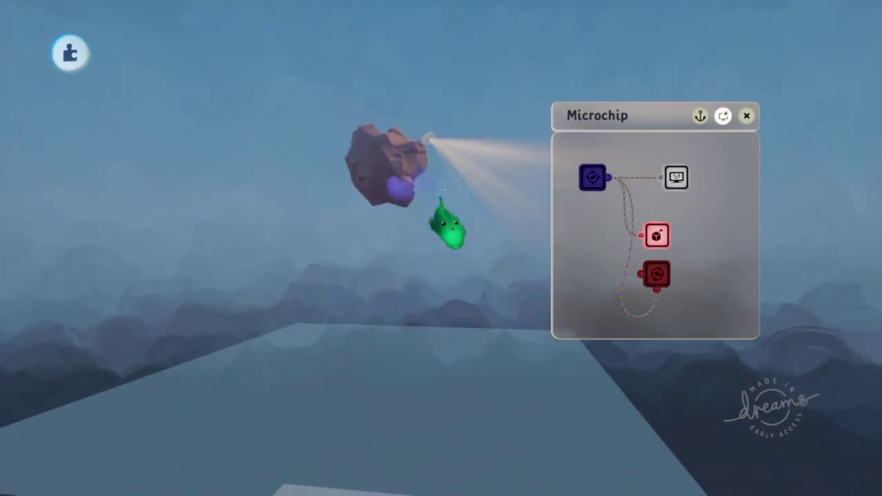
middle_click_drag(552, 386, 528, 480)
scroll(528, 479, "down", 5)
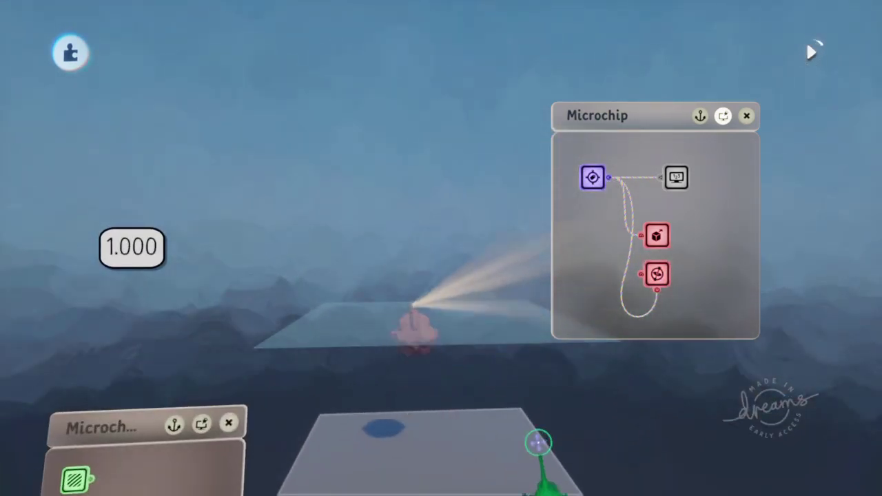
Step: Open the Gyroscope's settings and lower its strength to 17% while the scene runs
middle_click_drag(518, 459, 662, 335)
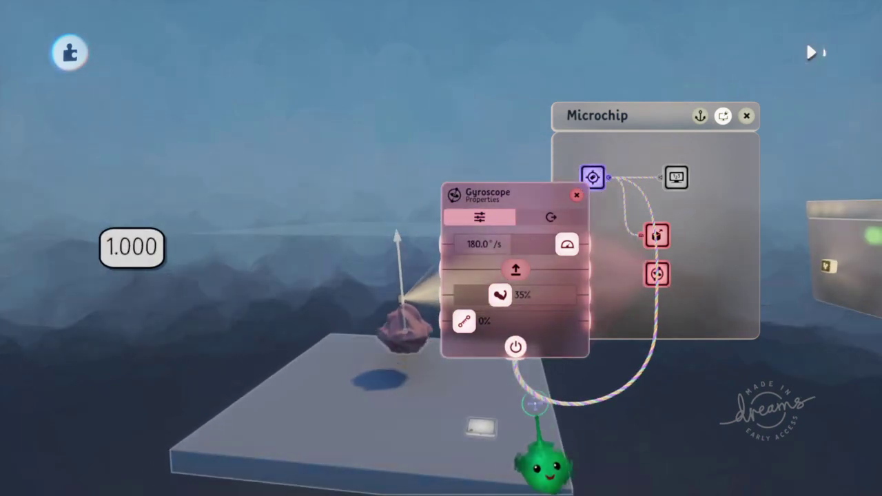
left_click_drag(500, 295, 516, 366)
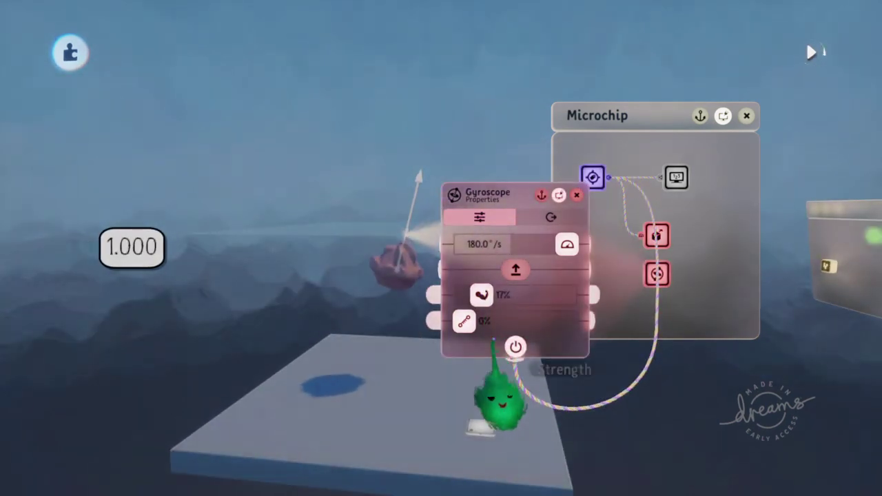